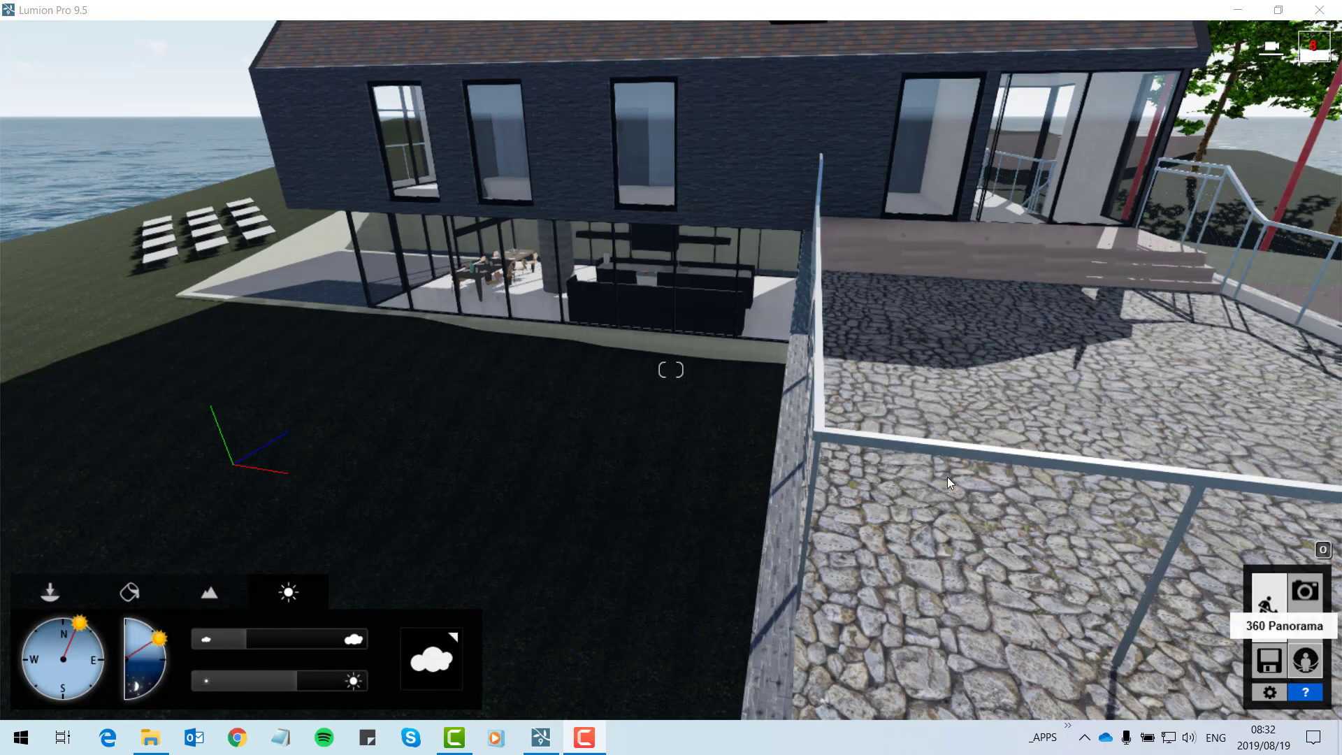
# Open the Grass surface in front of the house for material editing and browse to the nature library's 3D Grass category
pyautogui.click(781, 388)
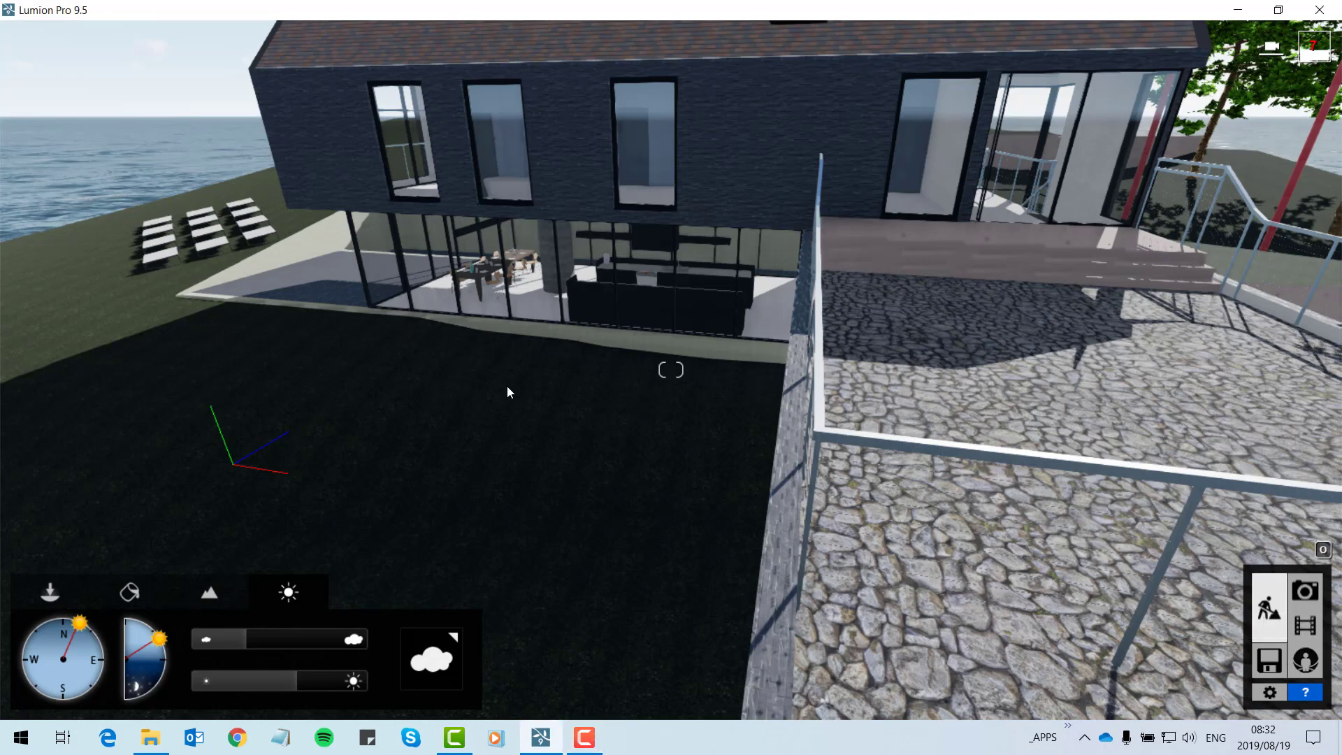
pyautogui.moveTo(562, 367); pyautogui.dragTo(527, 360, button='right')
pyautogui.press('w')
pyautogui.press('a')
pyautogui.press('w')
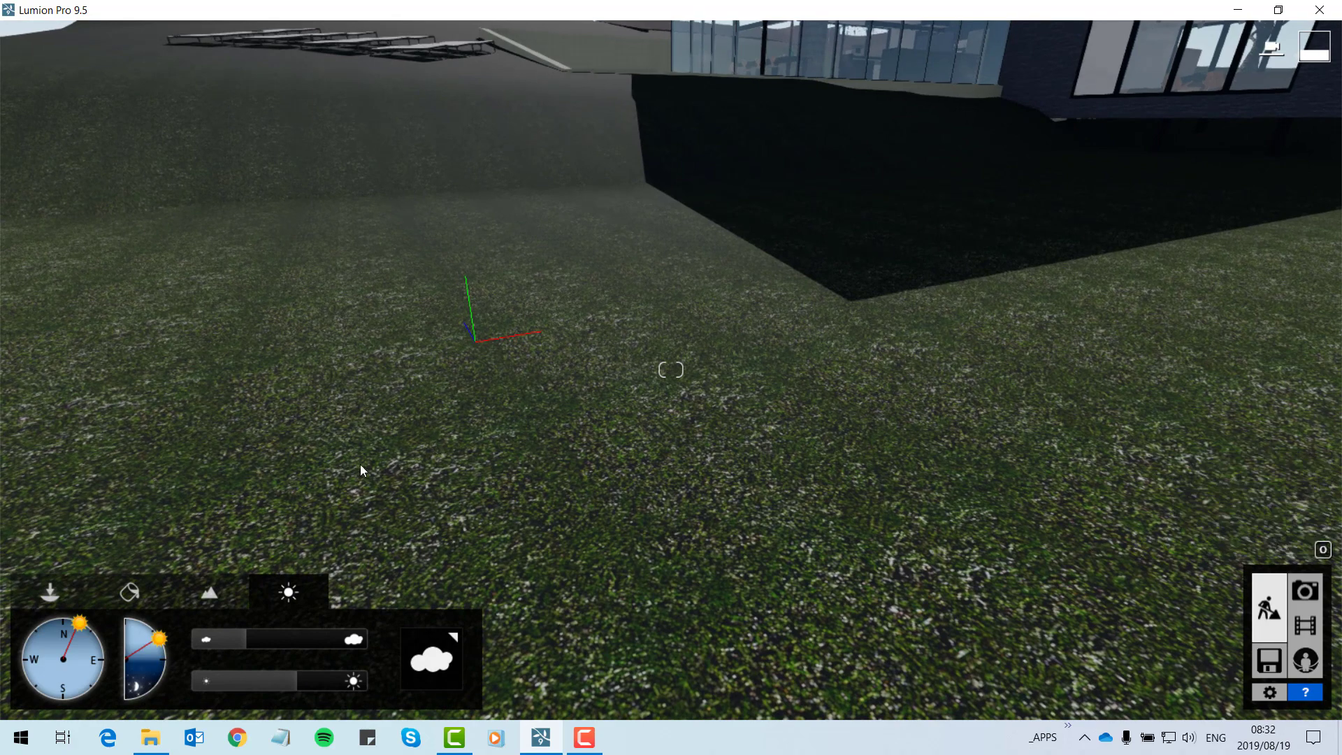
pyautogui.click(134, 594)
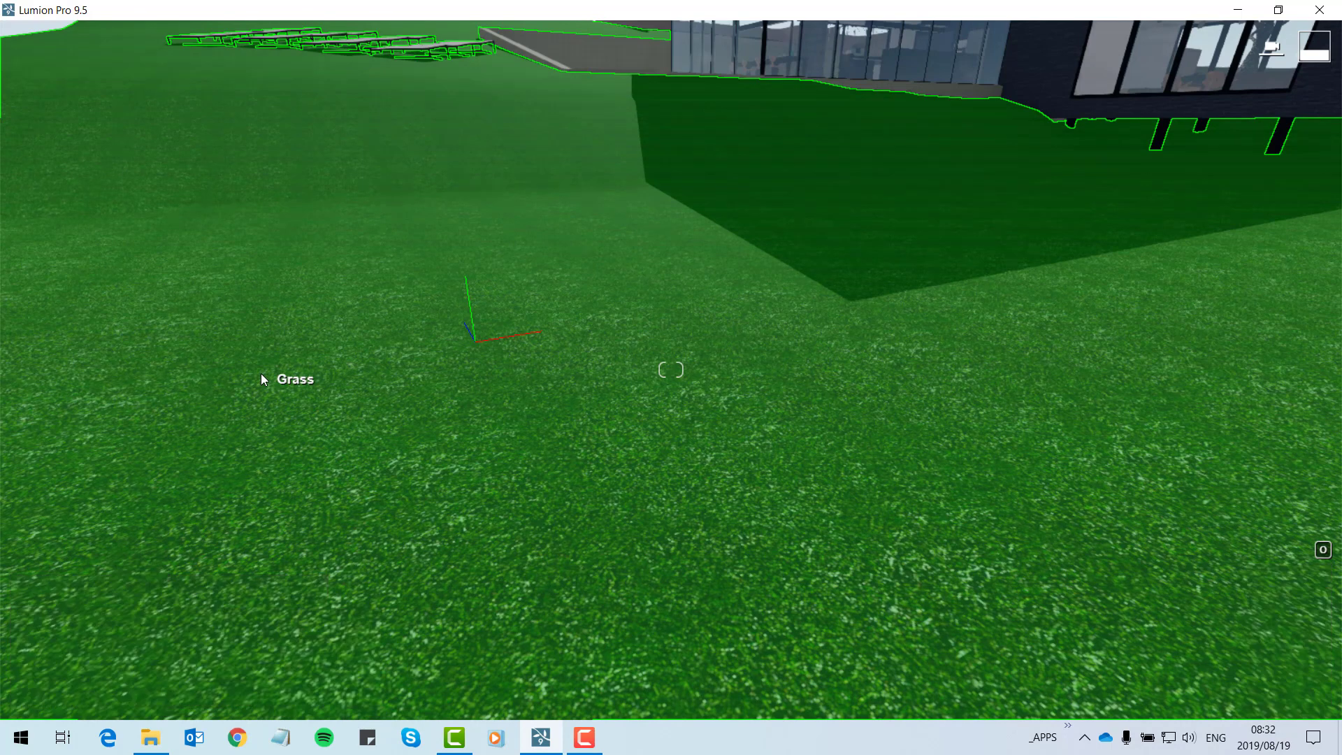
pyautogui.click(262, 376)
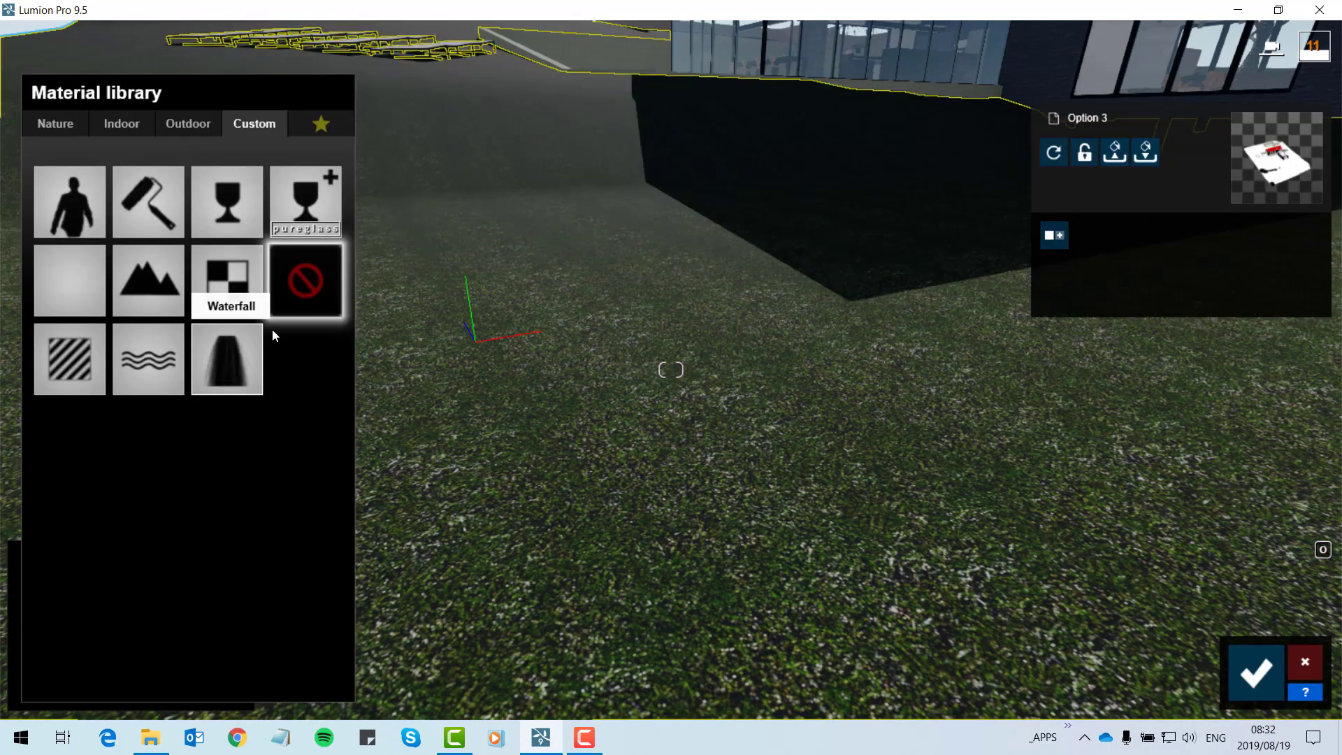
pyautogui.click(183, 128)
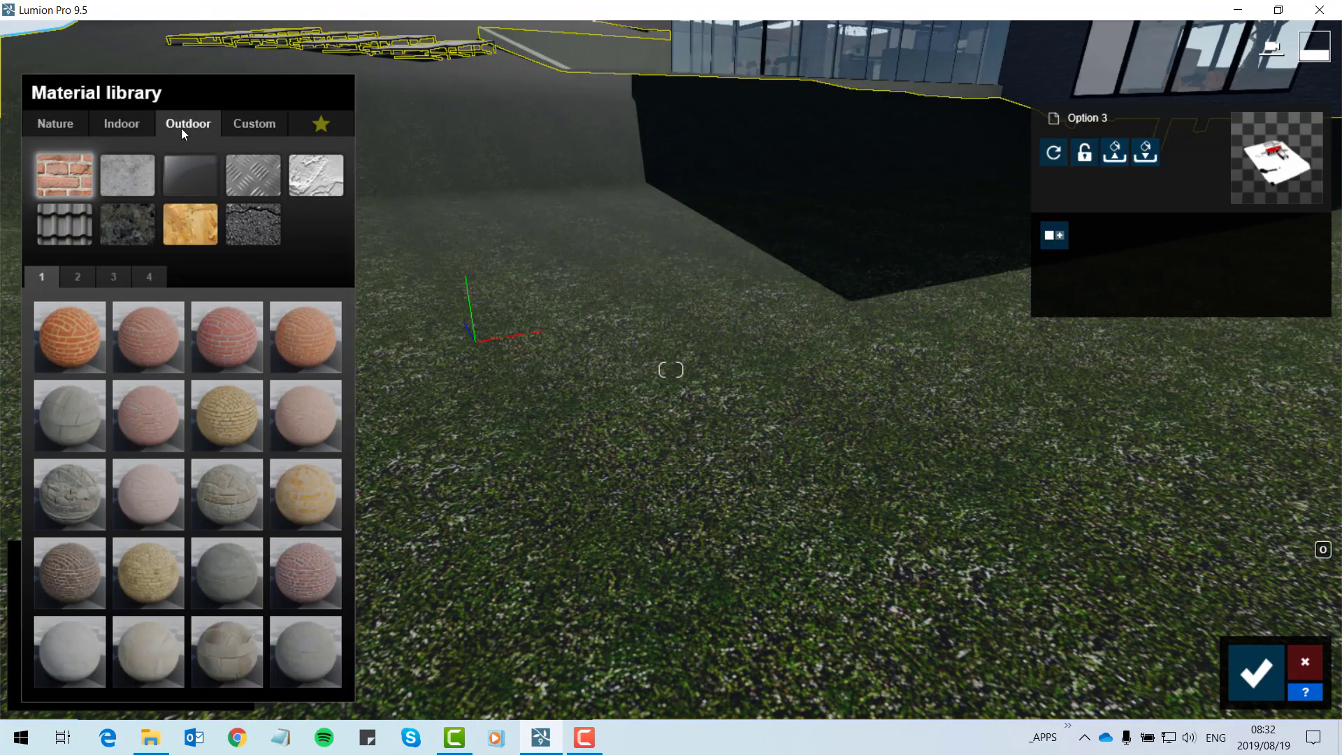
pyautogui.click(59, 125)
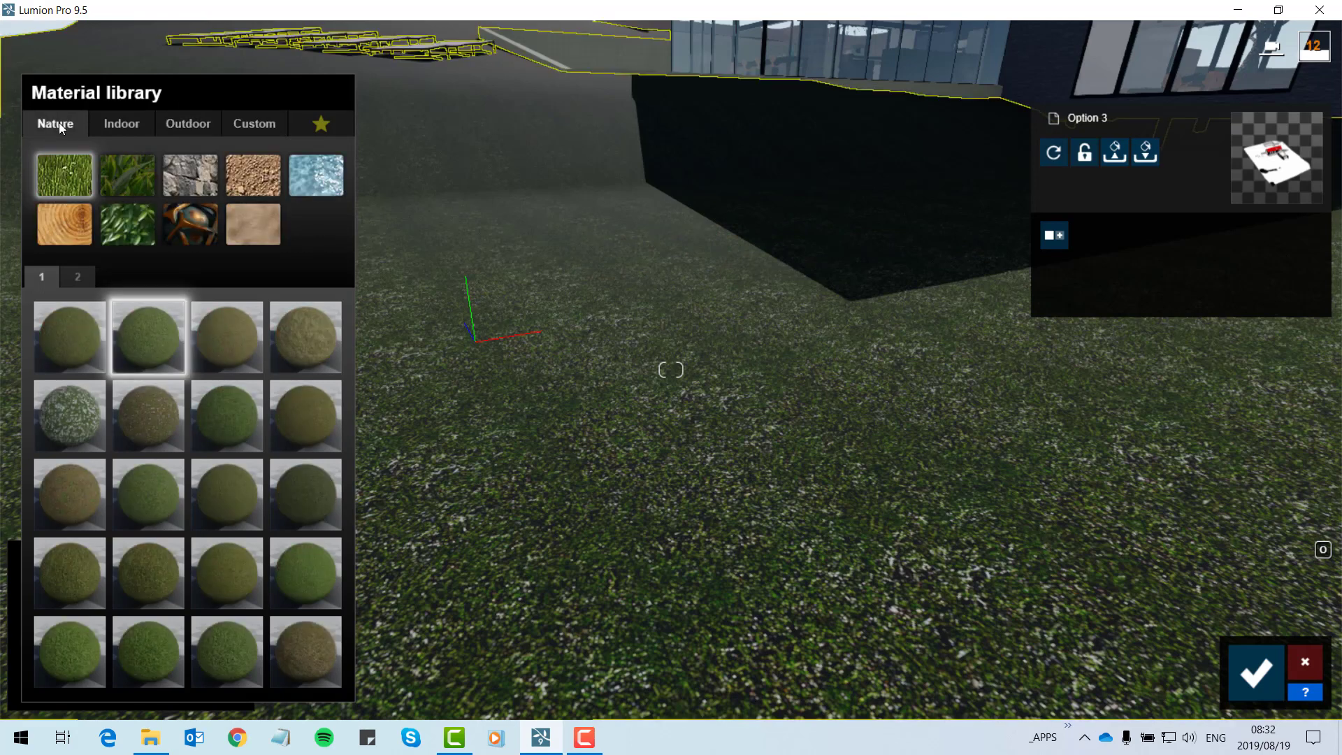
pyautogui.click(79, 182)
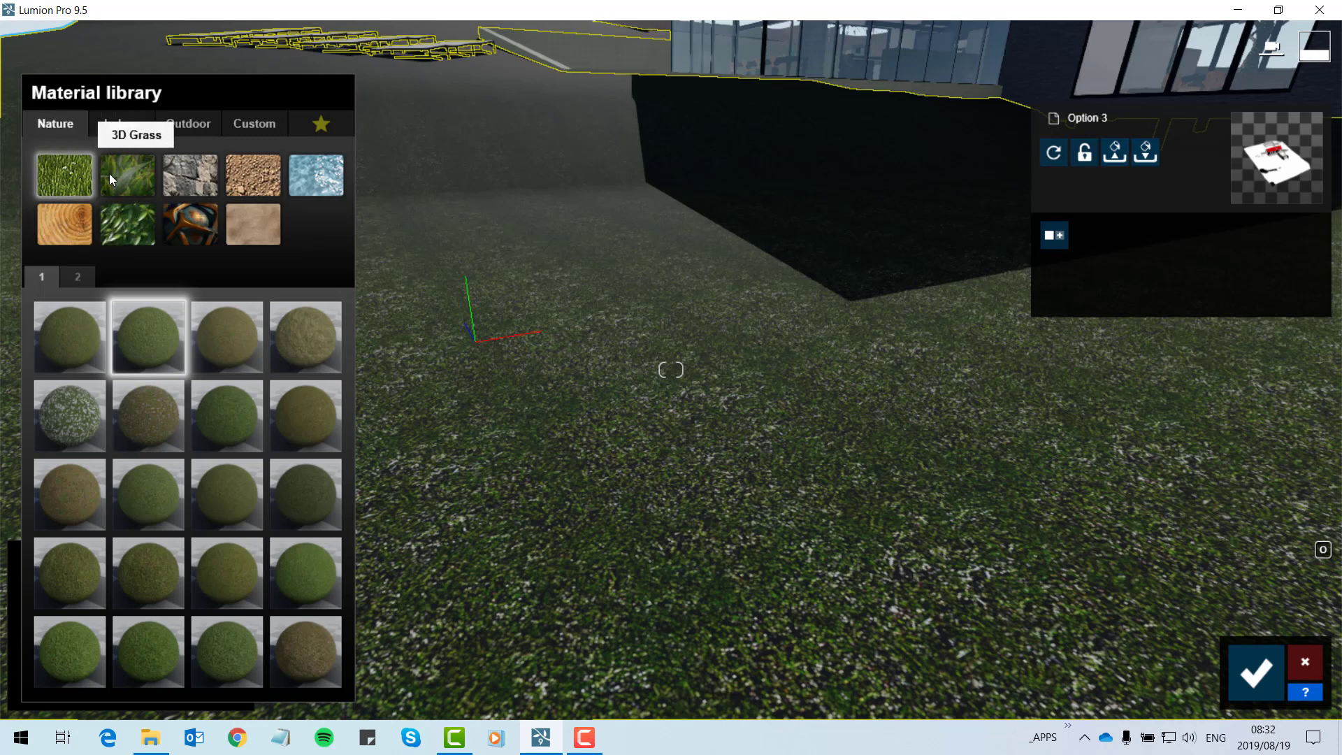
pyautogui.click(112, 174)
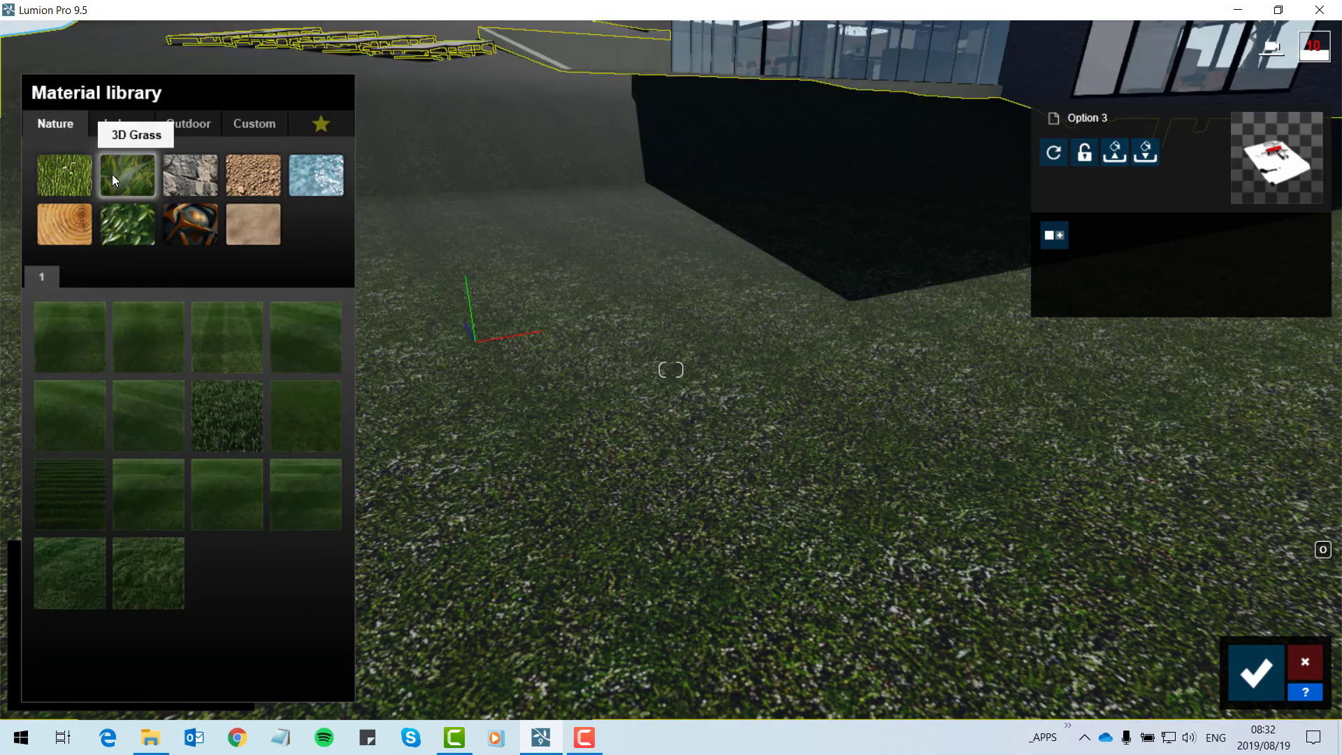
# Try the three Checkerboard Grass materials in turn on the ground surface
pyautogui.click(62, 358)
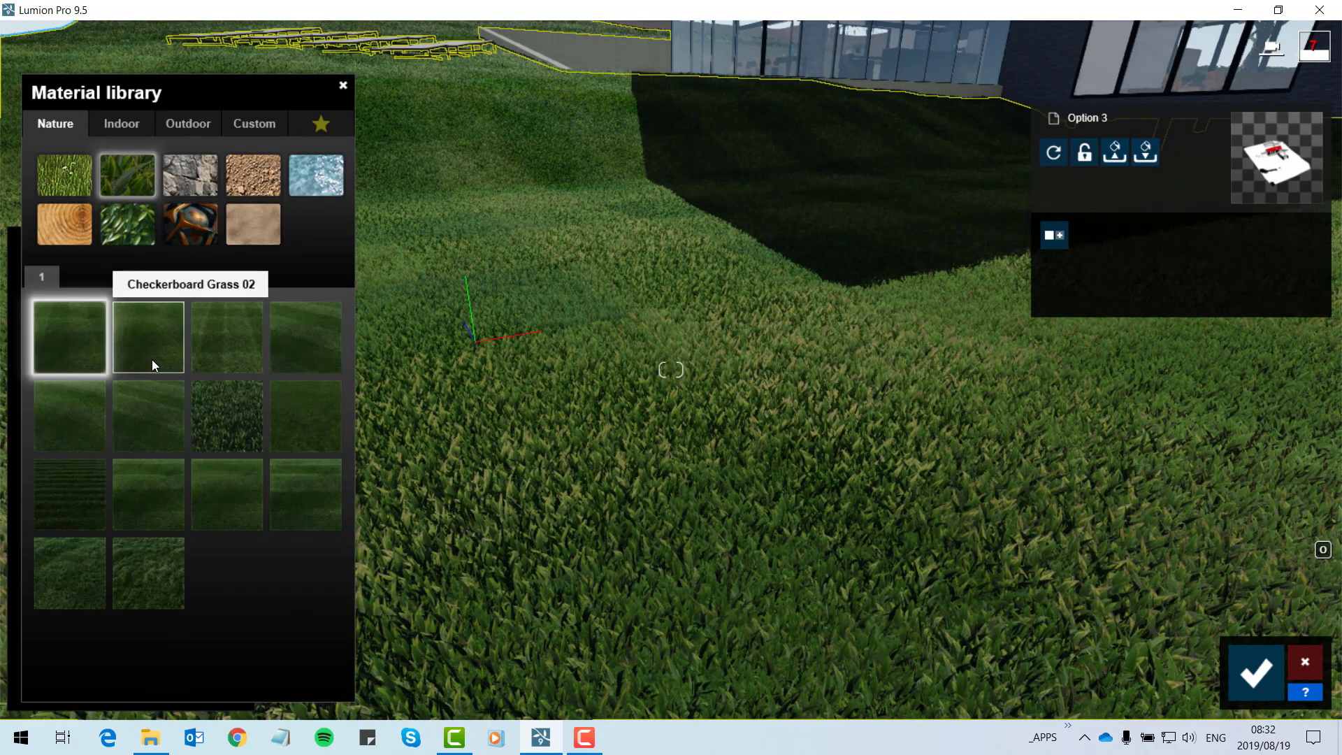
pyautogui.click(152, 359)
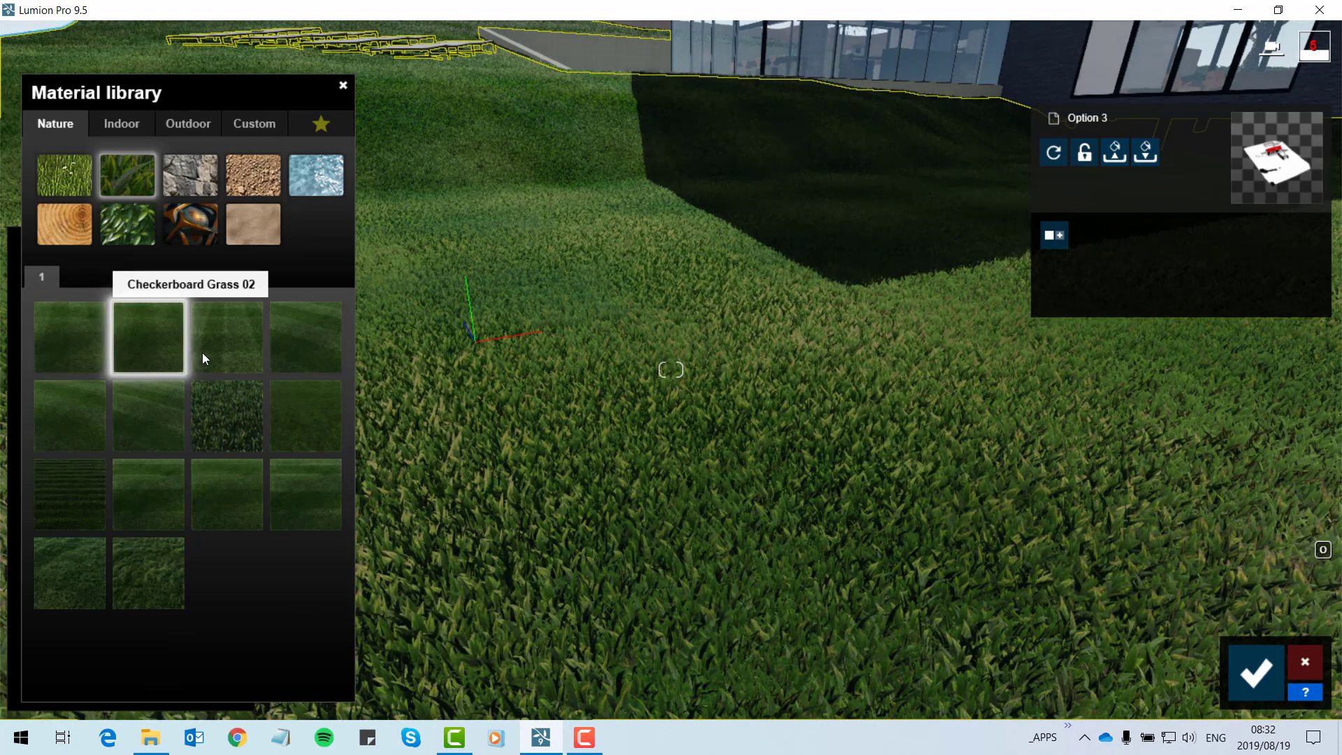
pyautogui.click(203, 357)
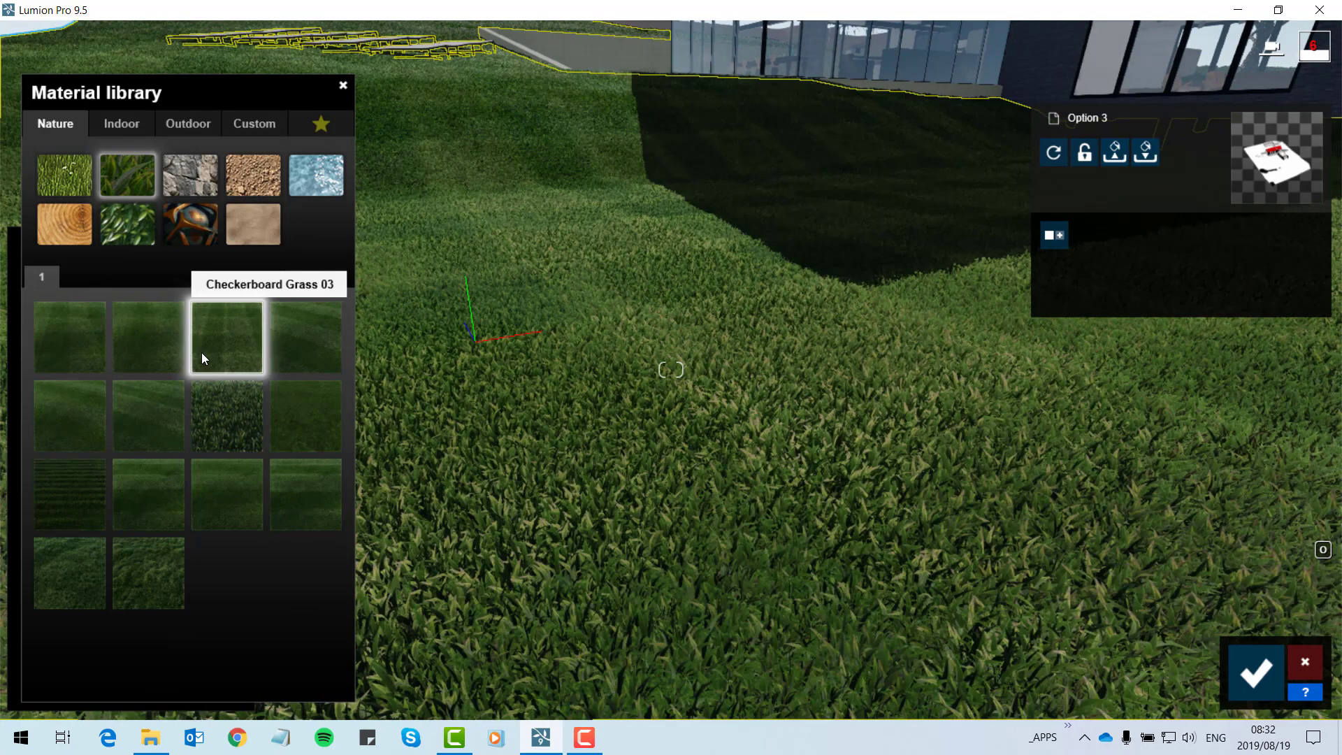
pyautogui.moveTo(468, 398)
pyautogui.mouseDown(button='right')
pyautogui.moveTo(473, 559)
pyautogui.moveTo(472, 474)
pyautogui.moveTo(492, 455)
pyautogui.moveTo(391, 472)
pyautogui.moveTo(476, 373)
pyautogui.mouseUp(button='right')
pyautogui.press('s')
pyautogui.press('s')
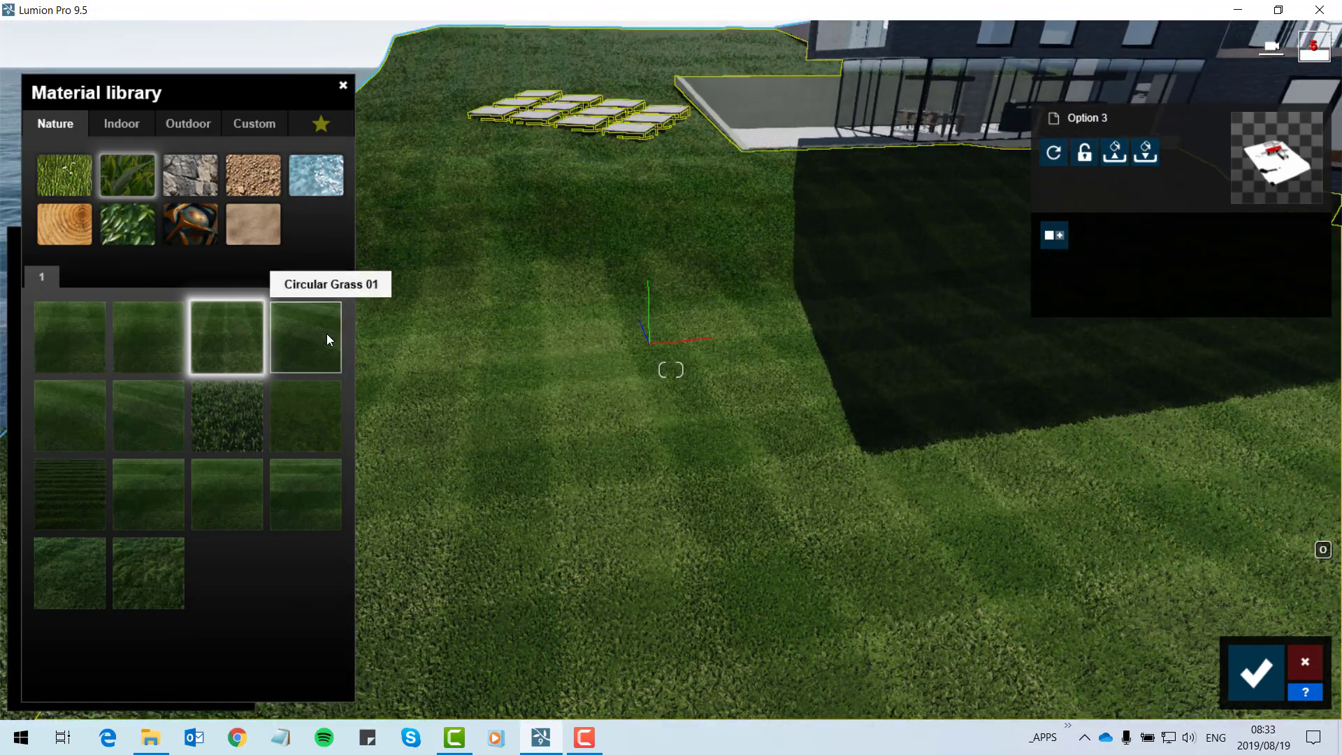
# Try the three Circular Grass materials in turn on the ground surface
pyautogui.click(328, 339)
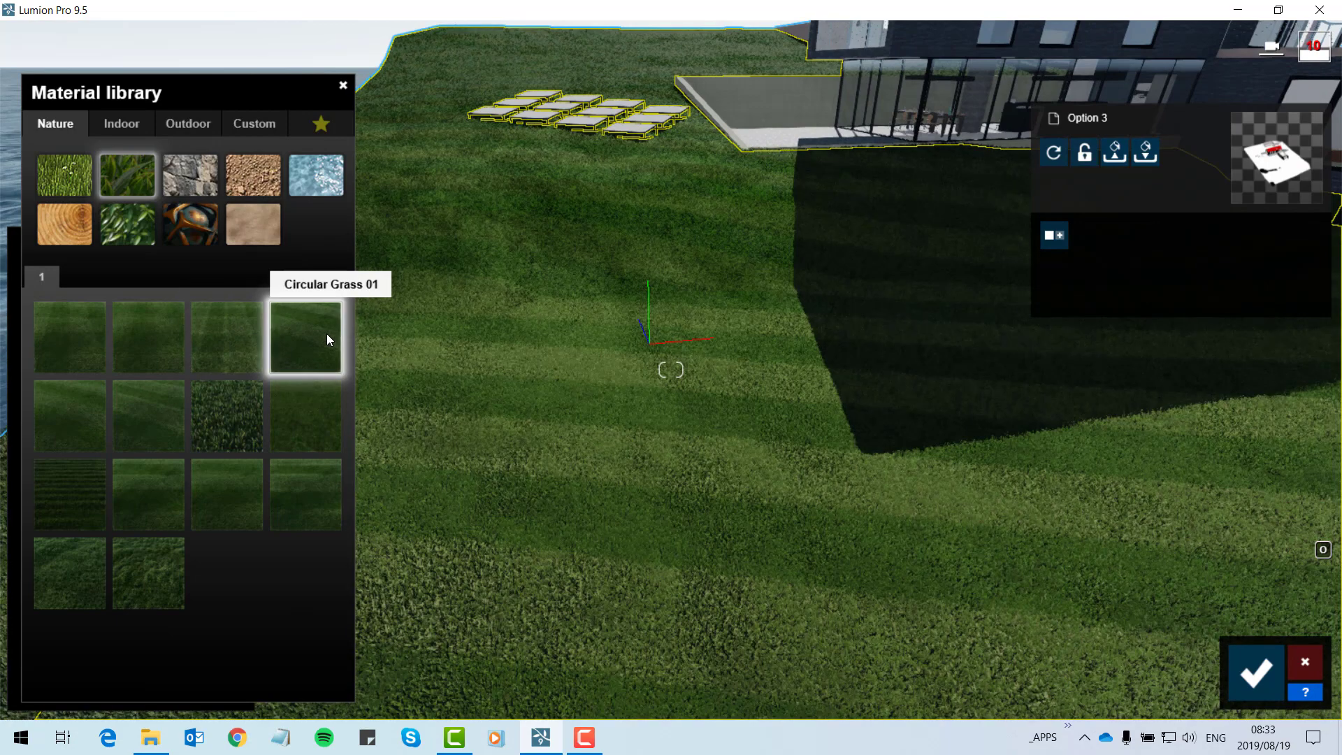
pyautogui.click(92, 416)
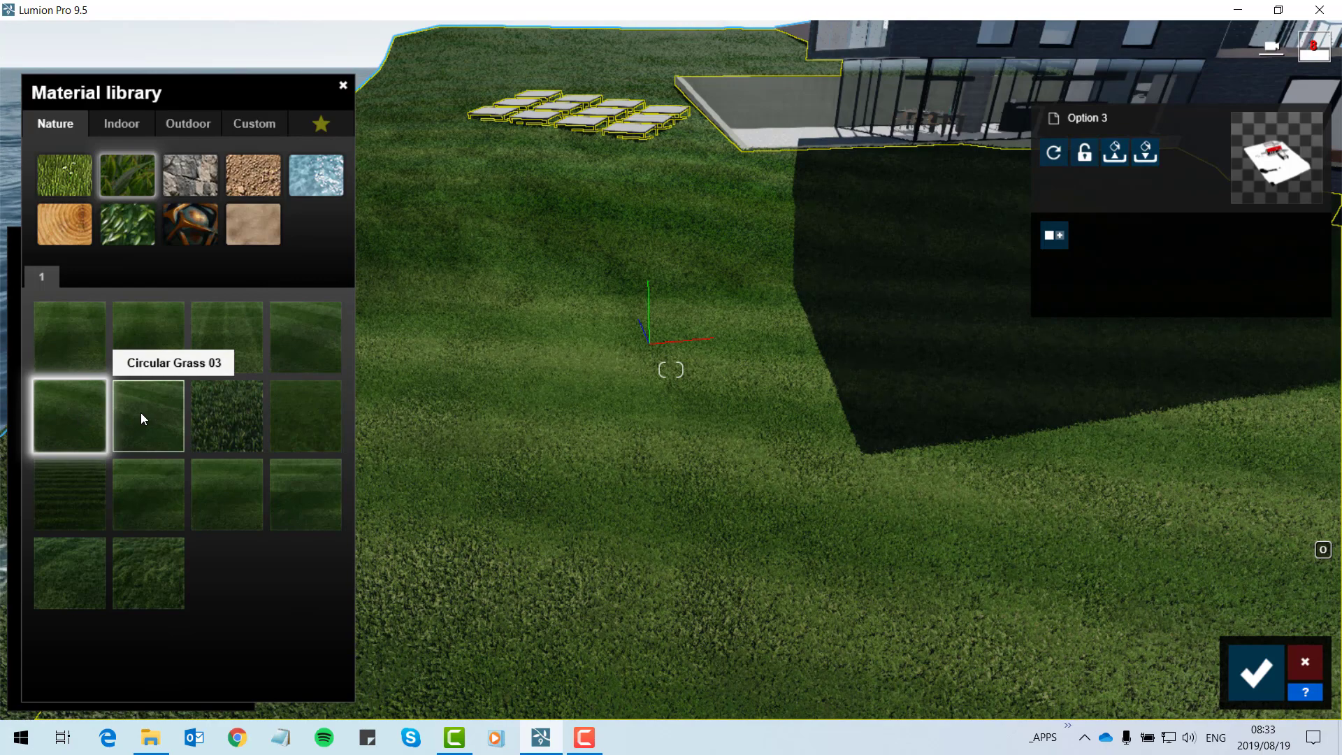
pyautogui.click(142, 417)
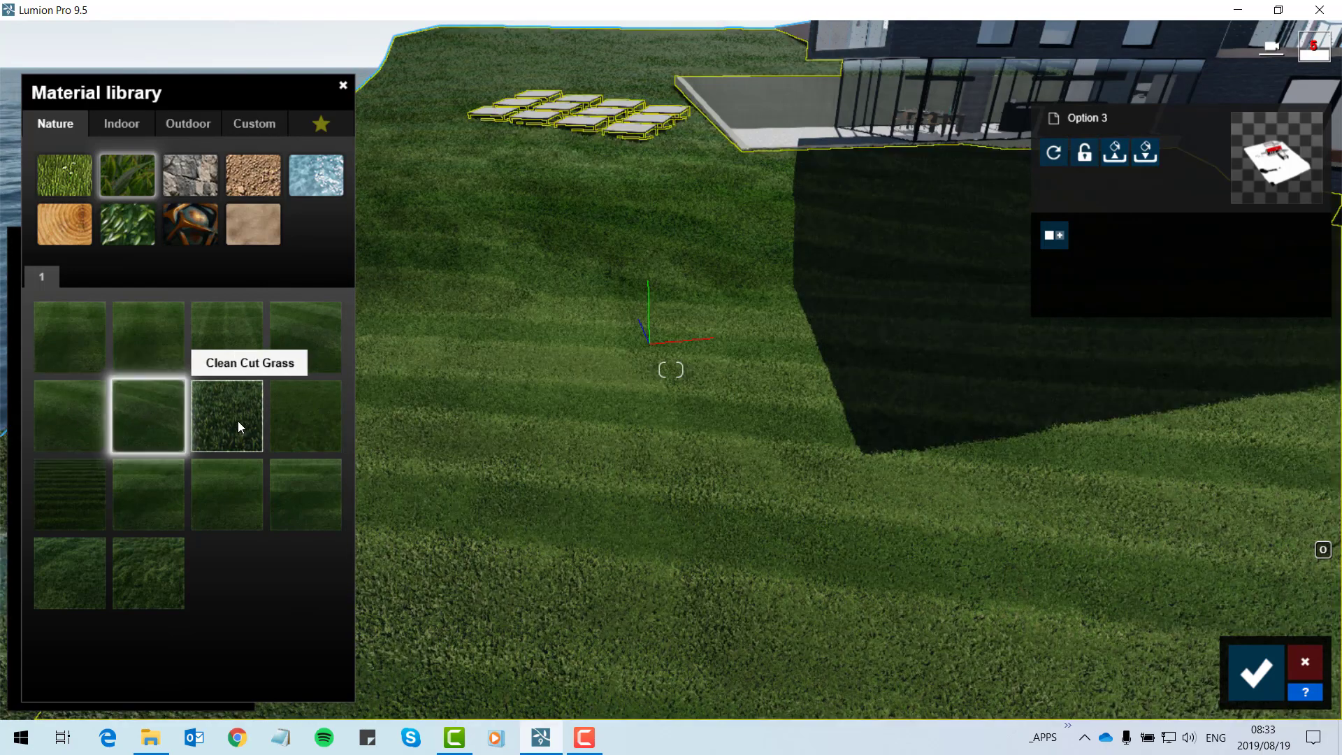
# Try Clean Cut Grass, Clean Cut Grass 02 and Farm Grass on the ground surface
pyautogui.click(243, 415)
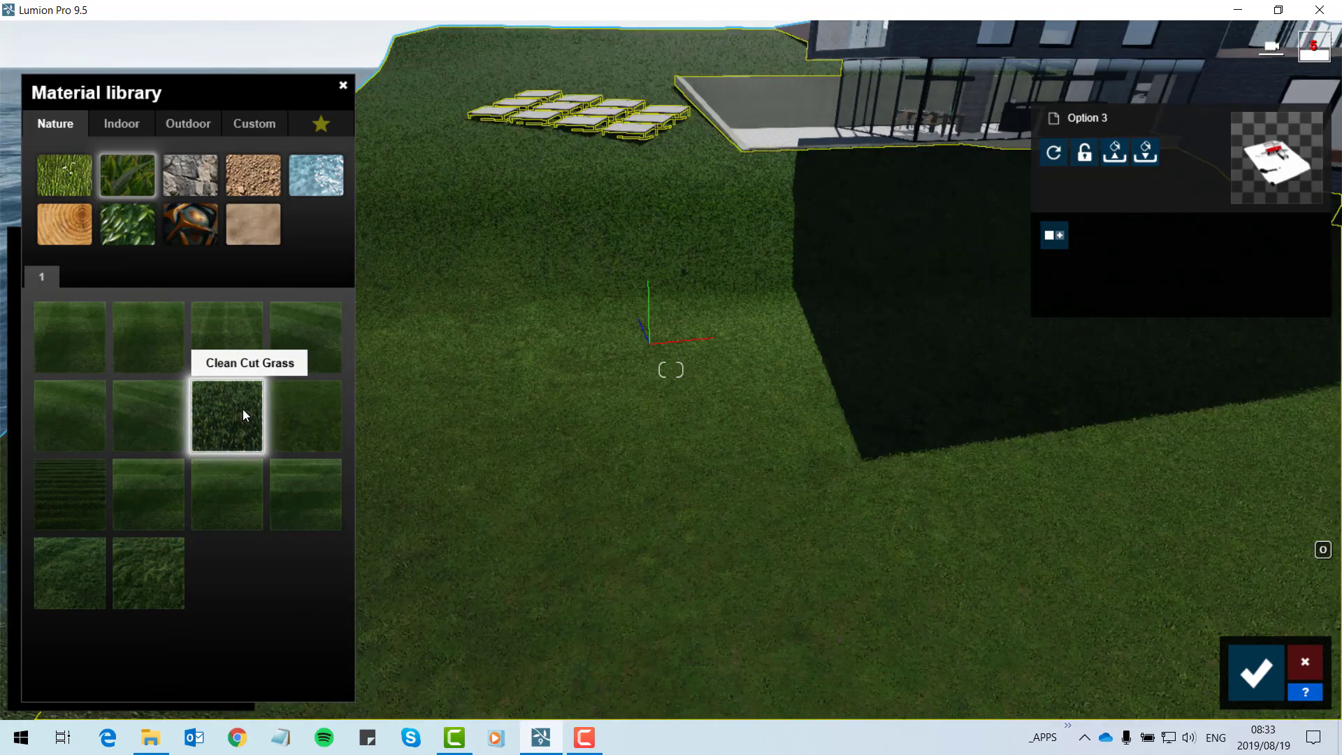
pyautogui.click(283, 418)
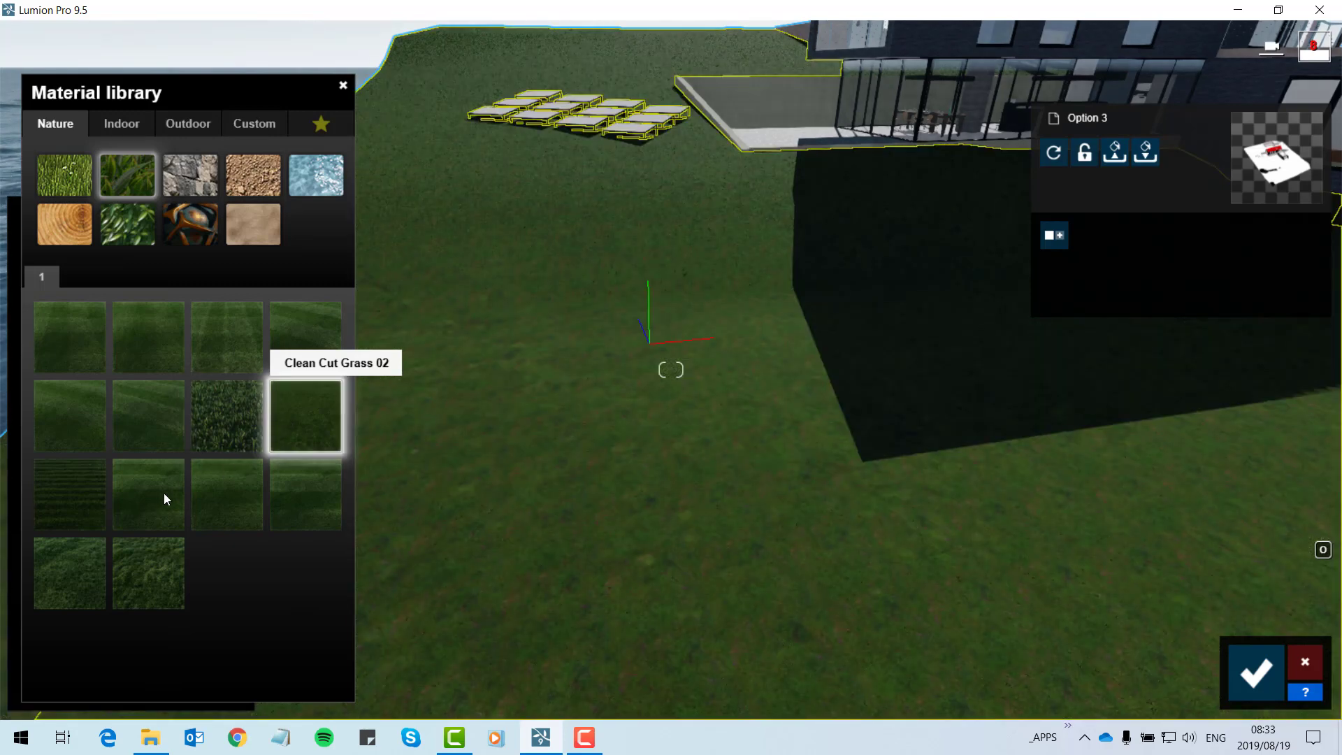
pyautogui.click(88, 493)
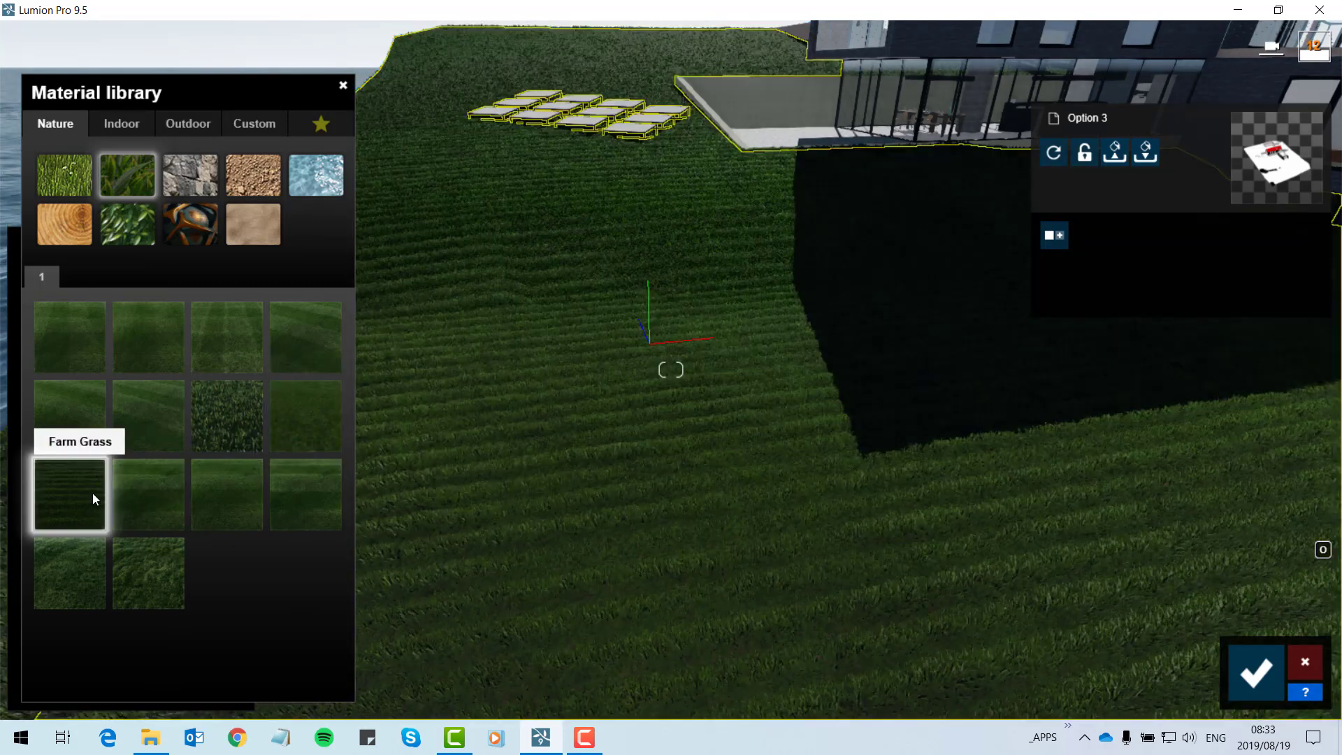
# Try Row Grass 01, 02 and 03 in turn on the ground surface
pyautogui.click(166, 496)
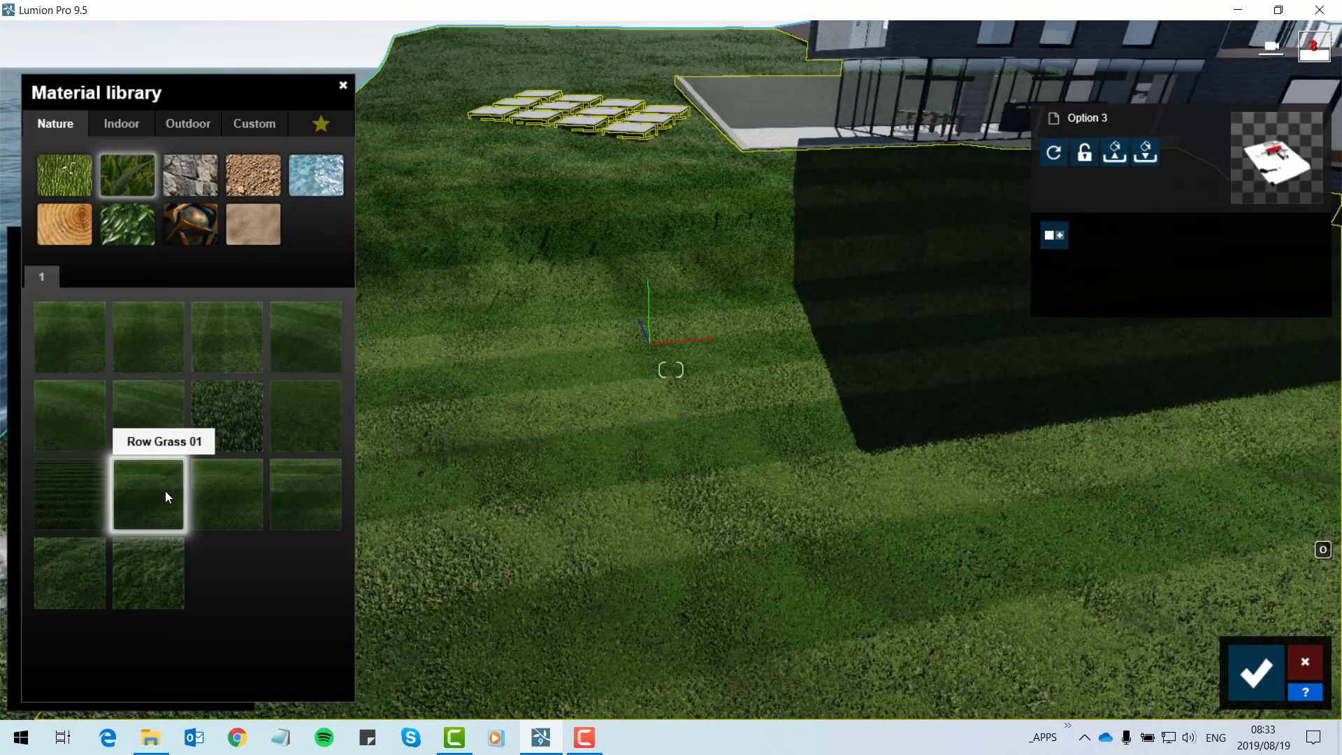
pyautogui.click(231, 498)
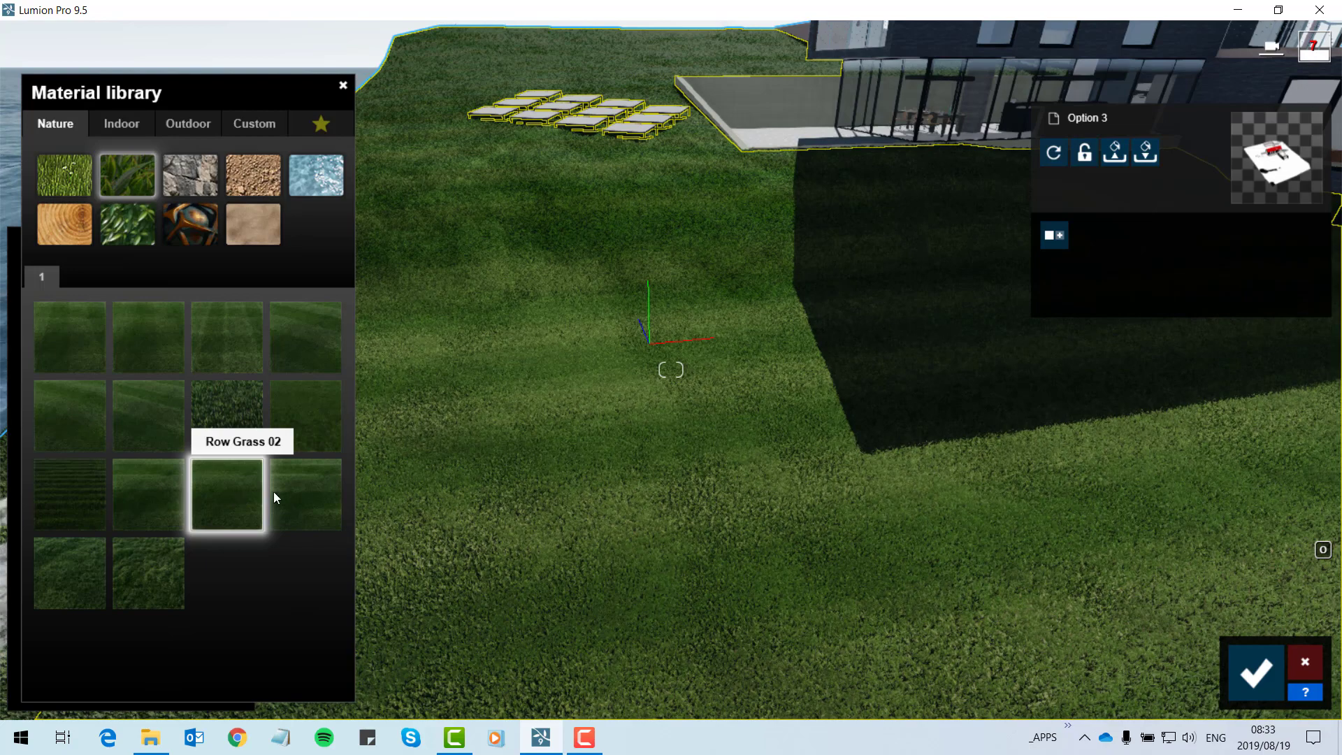
pyautogui.click(302, 493)
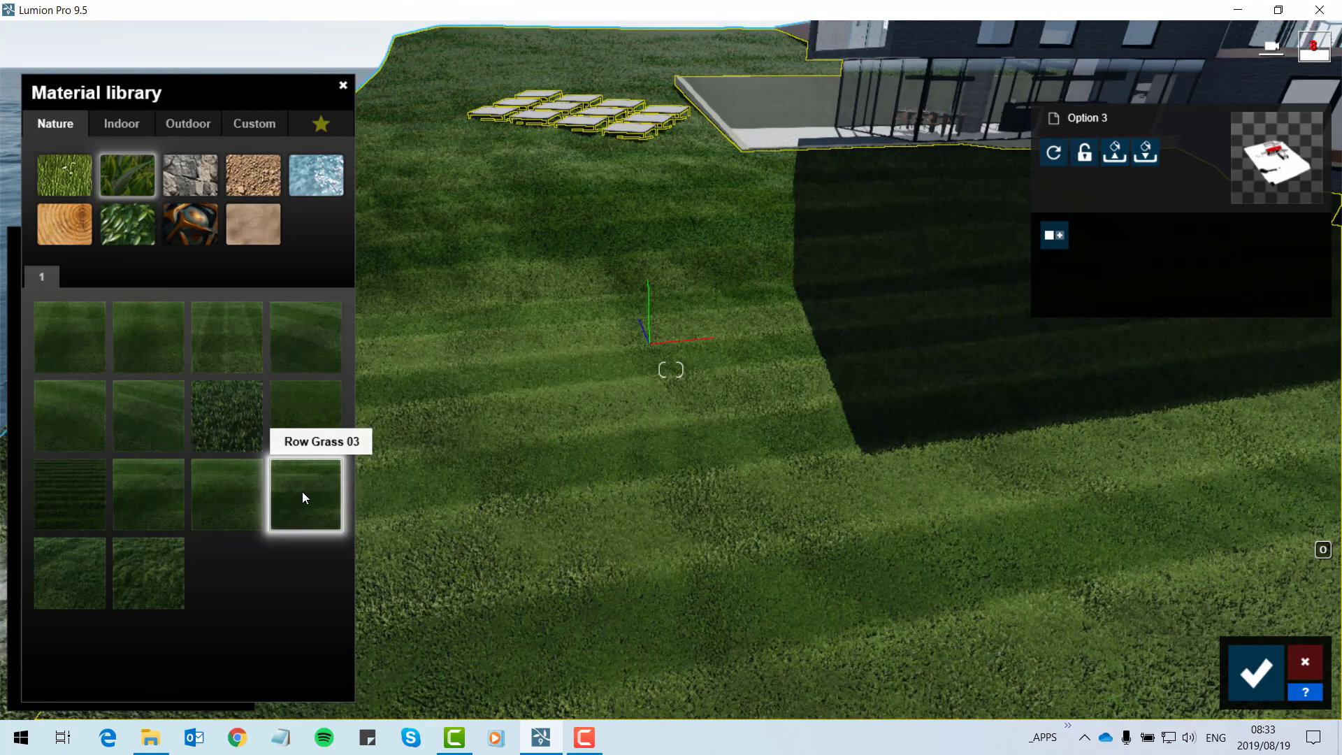
# Compare the two wild grass materials on the ground, apply Wild Grass 02 and save the material changes
pyautogui.click(131, 552)
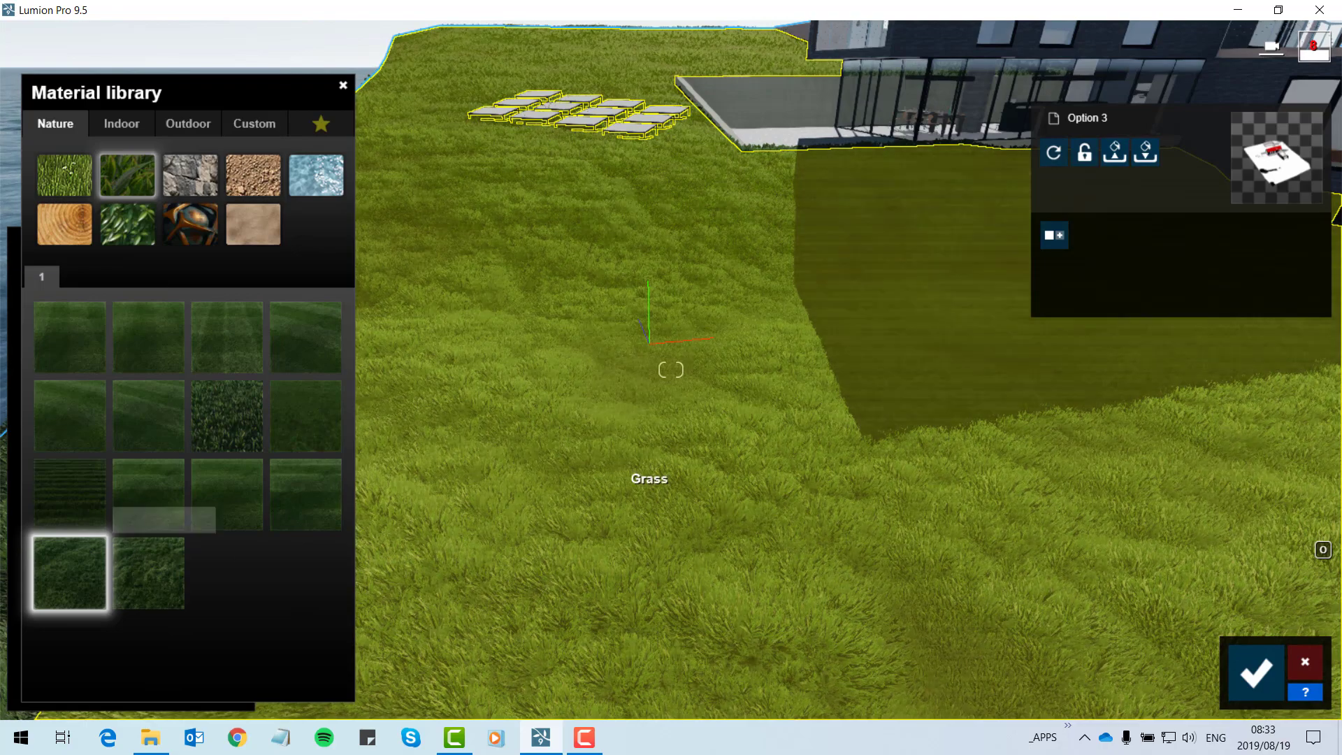
pyautogui.moveTo(594, 464); pyautogui.dragTo(727, 420, button='right')
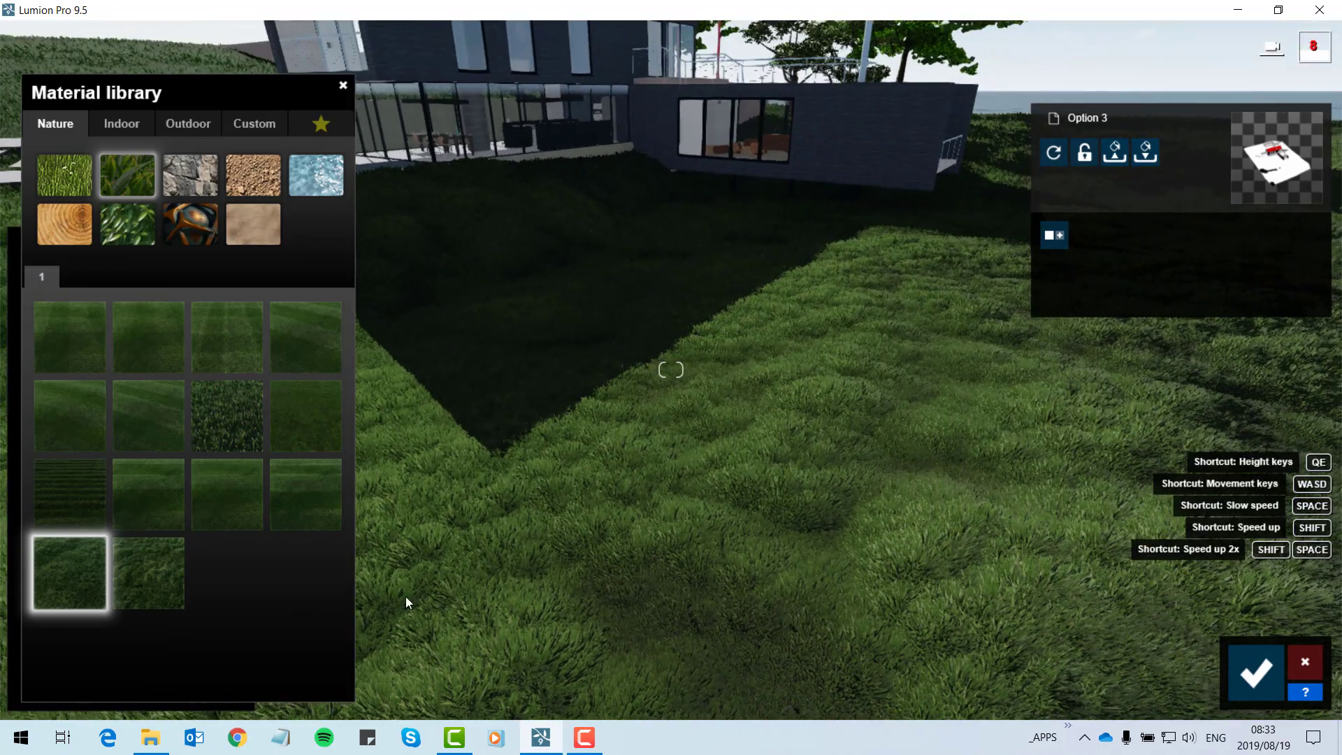
pyautogui.click(158, 583)
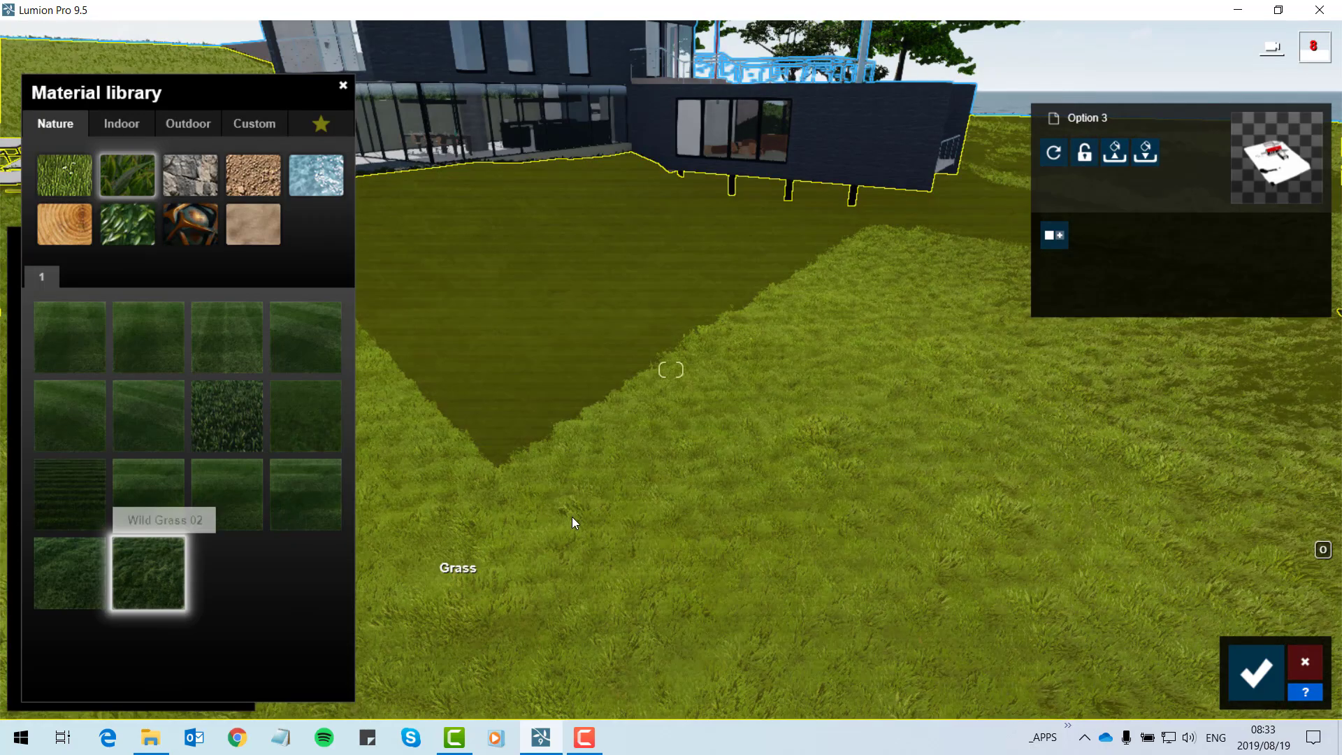
pyautogui.moveTo(587, 556); pyautogui.dragTo(1097, 713, button='right')
pyautogui.press('w')
pyautogui.press('w')
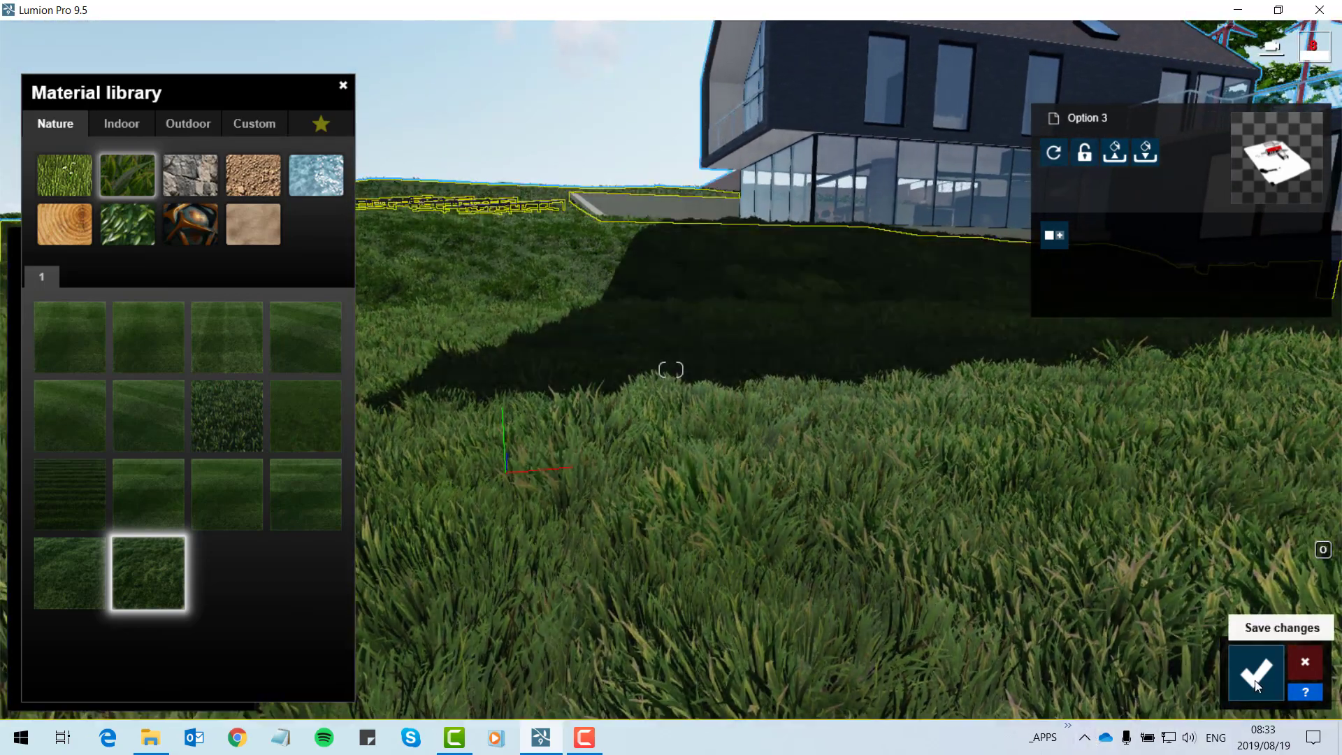
pyautogui.click(1257, 672)
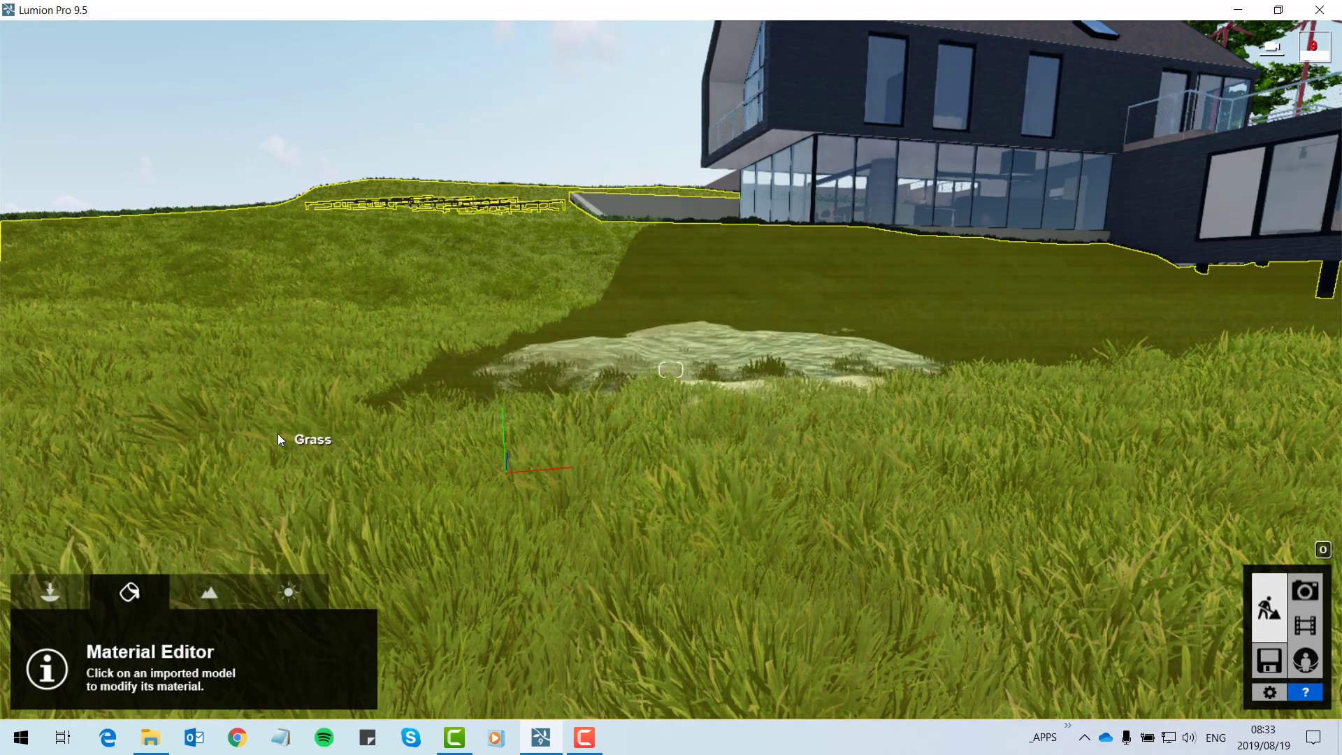
# Reopen the Wild Grass 02 material's properties and set Colorization to 0.6, trying 0.0 first
pyautogui.click(278, 435)
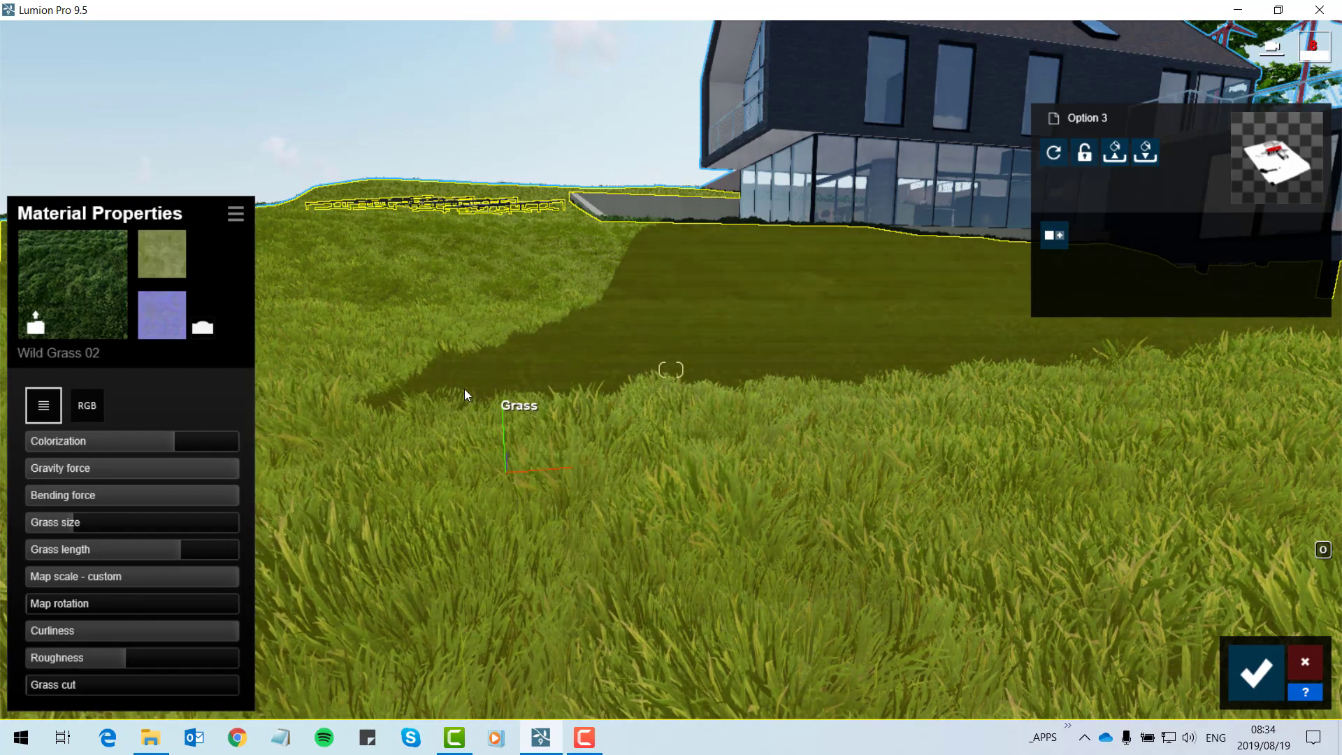
pyautogui.moveTo(531, 365); pyautogui.dragTo(575, 284, button='right')
pyautogui.press('w')
pyautogui.moveTo(430, 434); pyautogui.dragTo(428, 463, button='right')
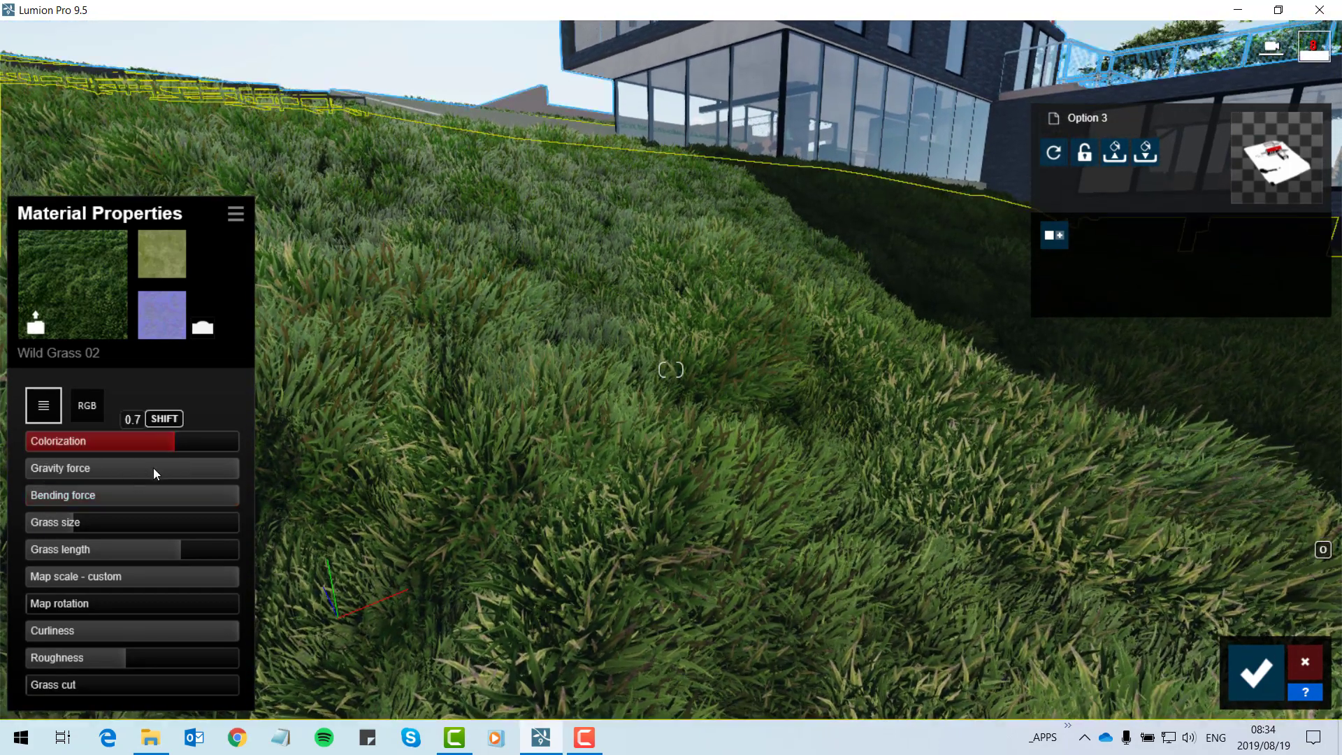
pyautogui.moveTo(174, 451)
pyautogui.moveTo(172, 446); pyautogui.dragTo(23, 444)
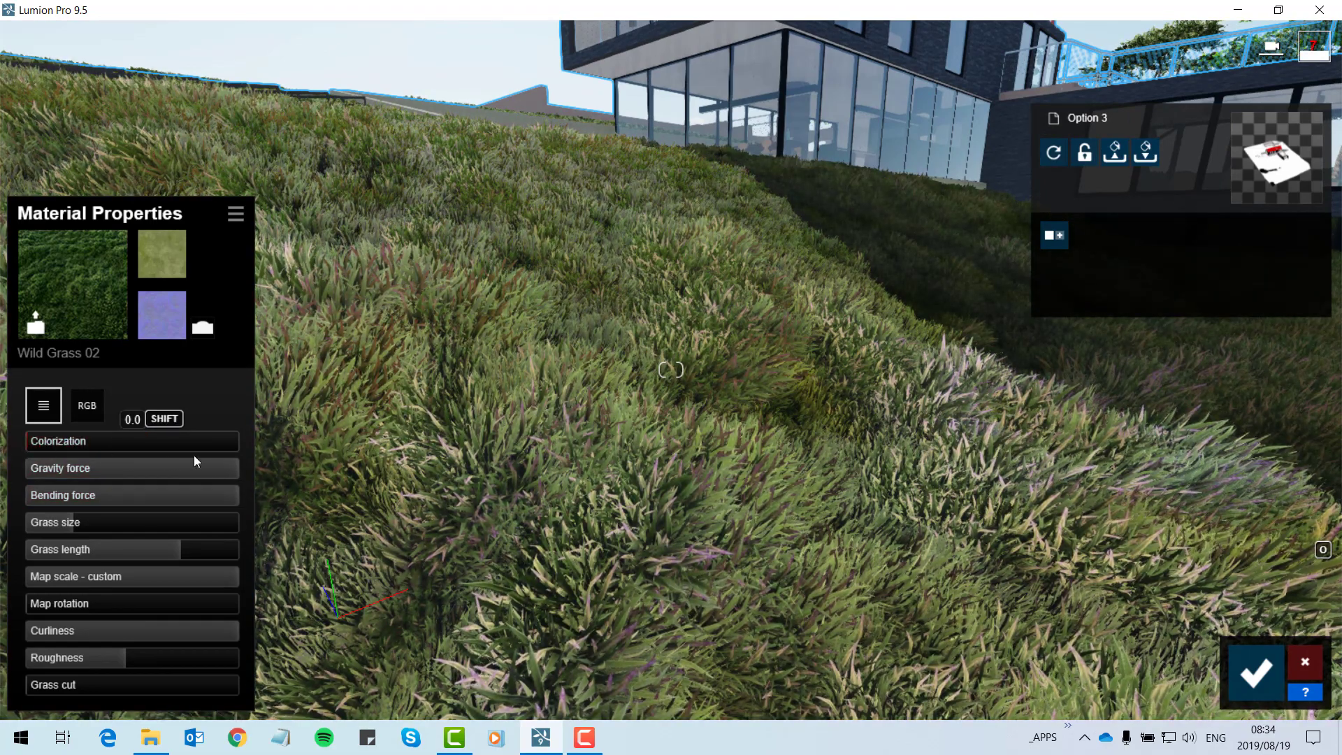
pyautogui.moveTo(195, 455); pyautogui.dragTo(151, 451)
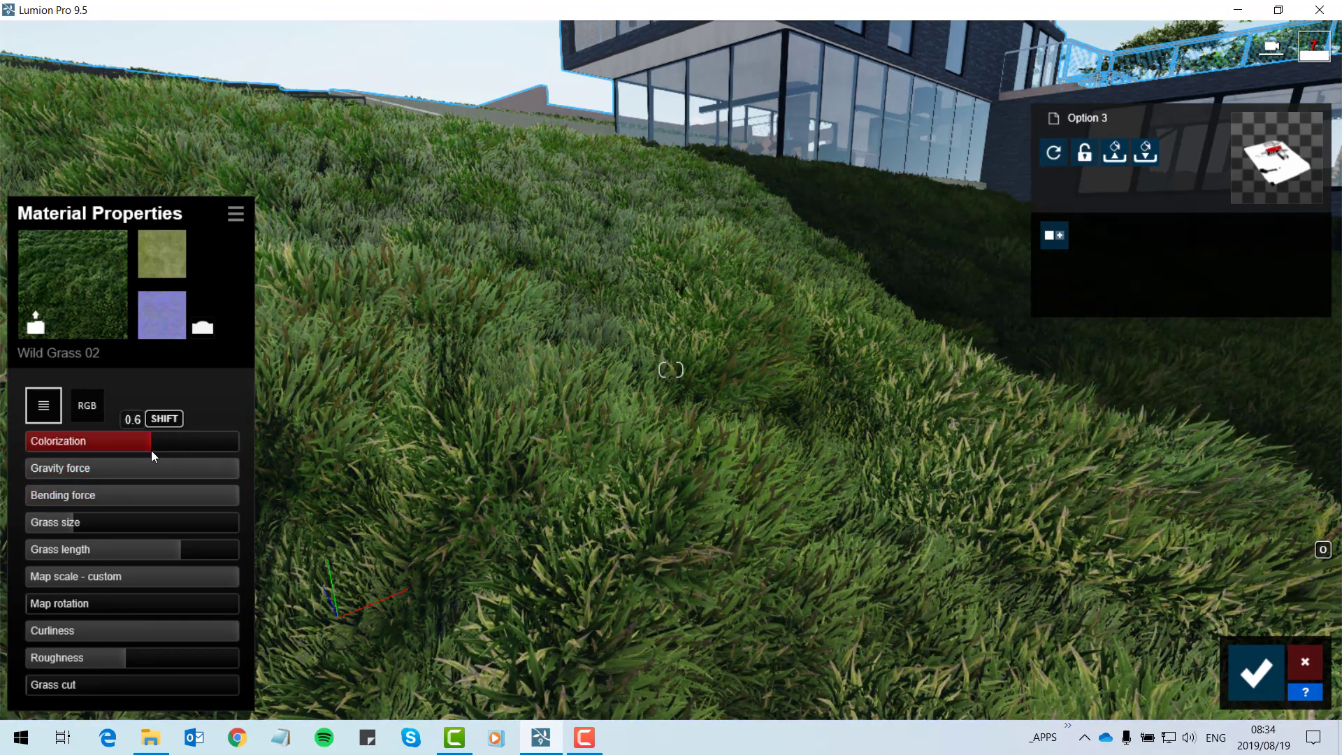
# Lower the grass's gravity force to about three quarters of its range and set the bending force to 0.9
pyautogui.moveTo(223, 476)
pyautogui.mouseDown()
pyautogui.moveTo(65, 453)
pyautogui.moveTo(143, 456)
pyautogui.moveTo(187, 466)
pyautogui.moveTo(175, 488)
pyautogui.moveTo(58, 469)
pyautogui.moveTo(228, 496)
pyautogui.mouseUp()
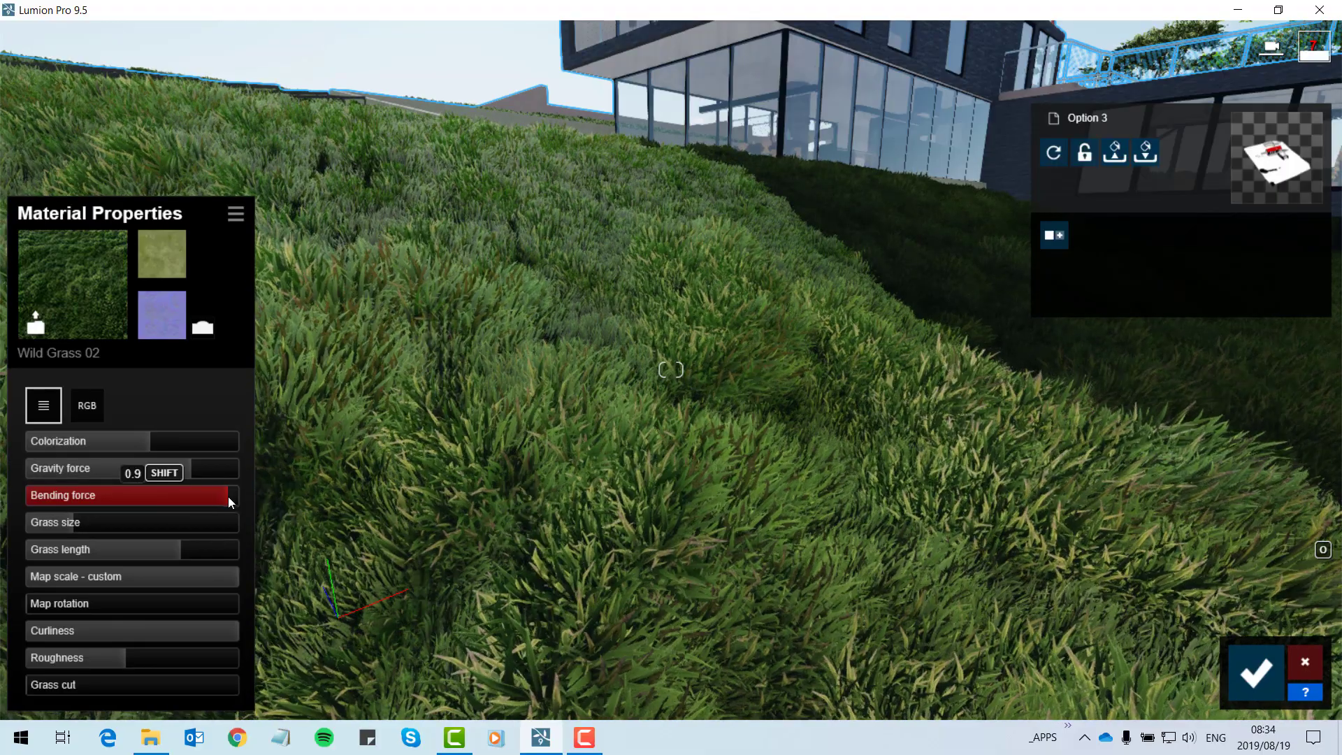
# Reduce the grass size slightly and raise the grass length to about nine tenths of its range, with the custom map scale at maximum
pyautogui.moveTo(110, 521); pyautogui.dragTo(75, 521)
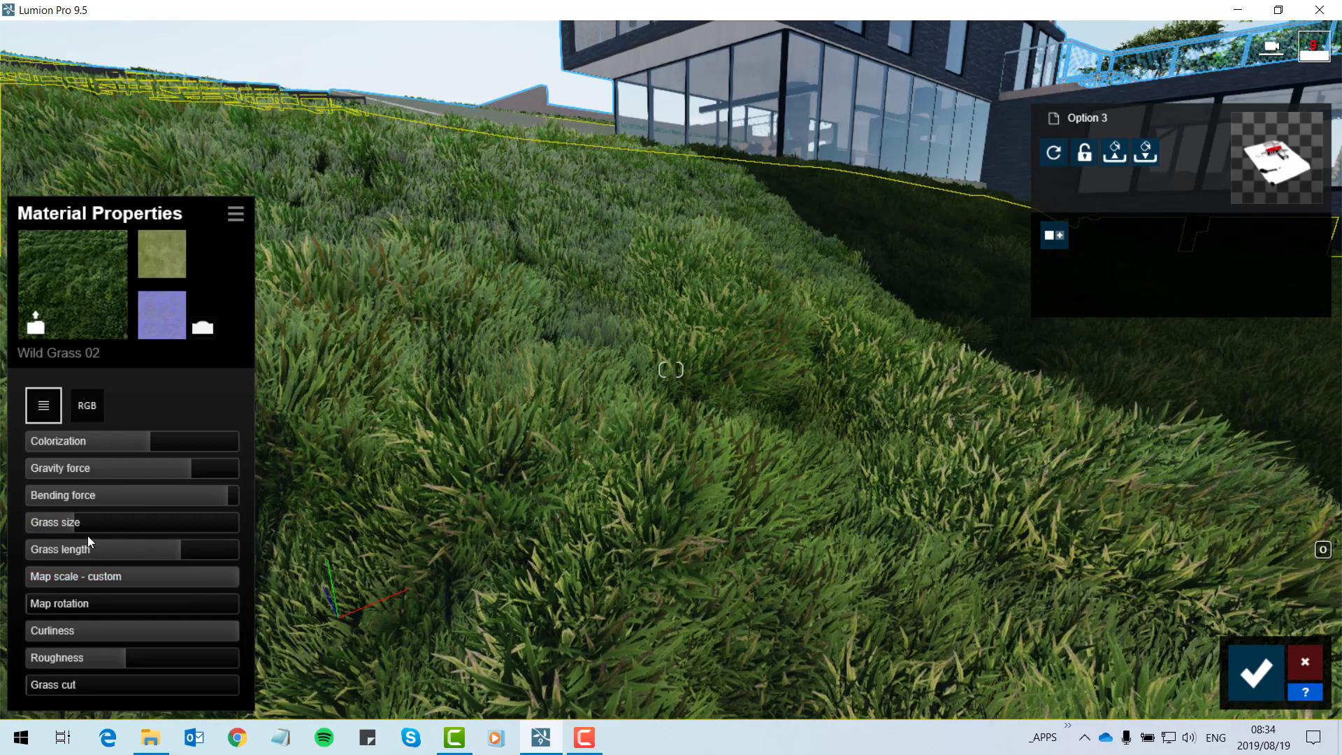
pyautogui.click(47, 527)
pyautogui.moveTo(47, 527); pyautogui.dragTo(56, 527)
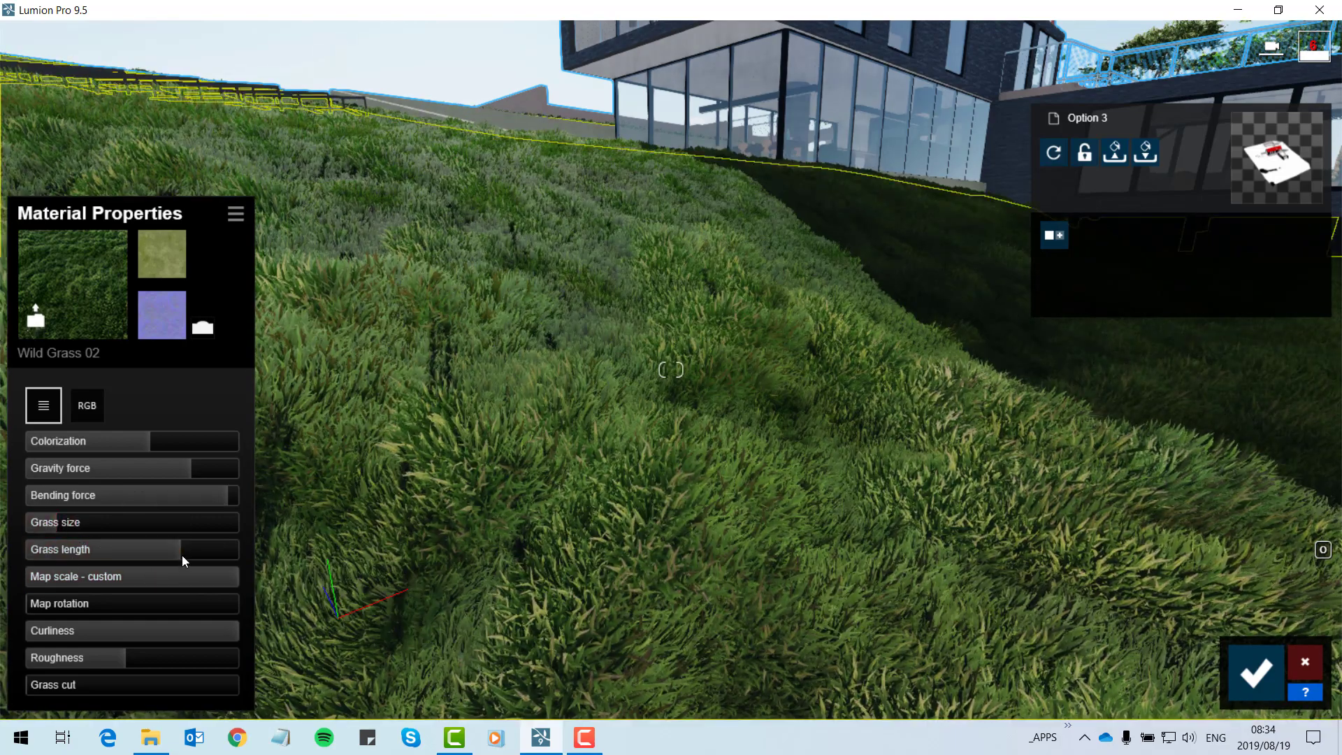
pyautogui.moveTo(182, 555); pyautogui.dragTo(216, 556)
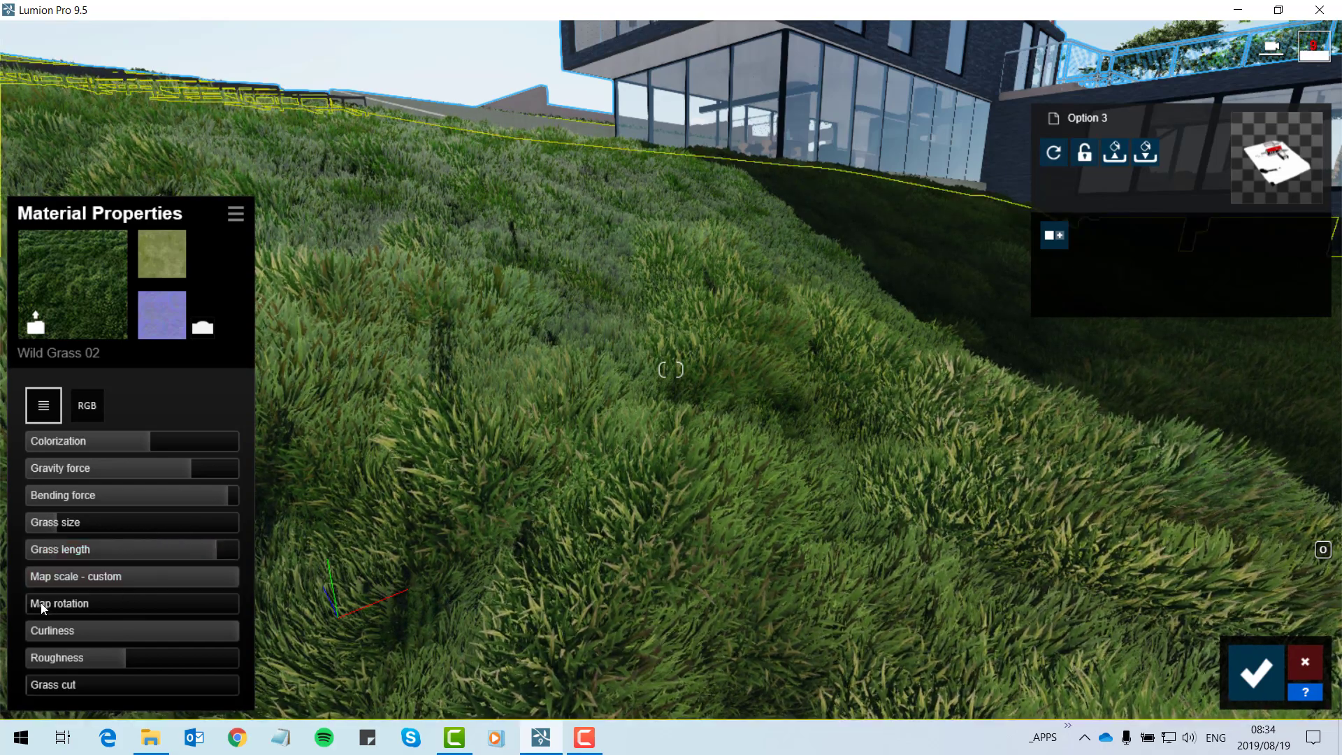
pyautogui.moveTo(229, 575); pyautogui.dragTo(255, 580)
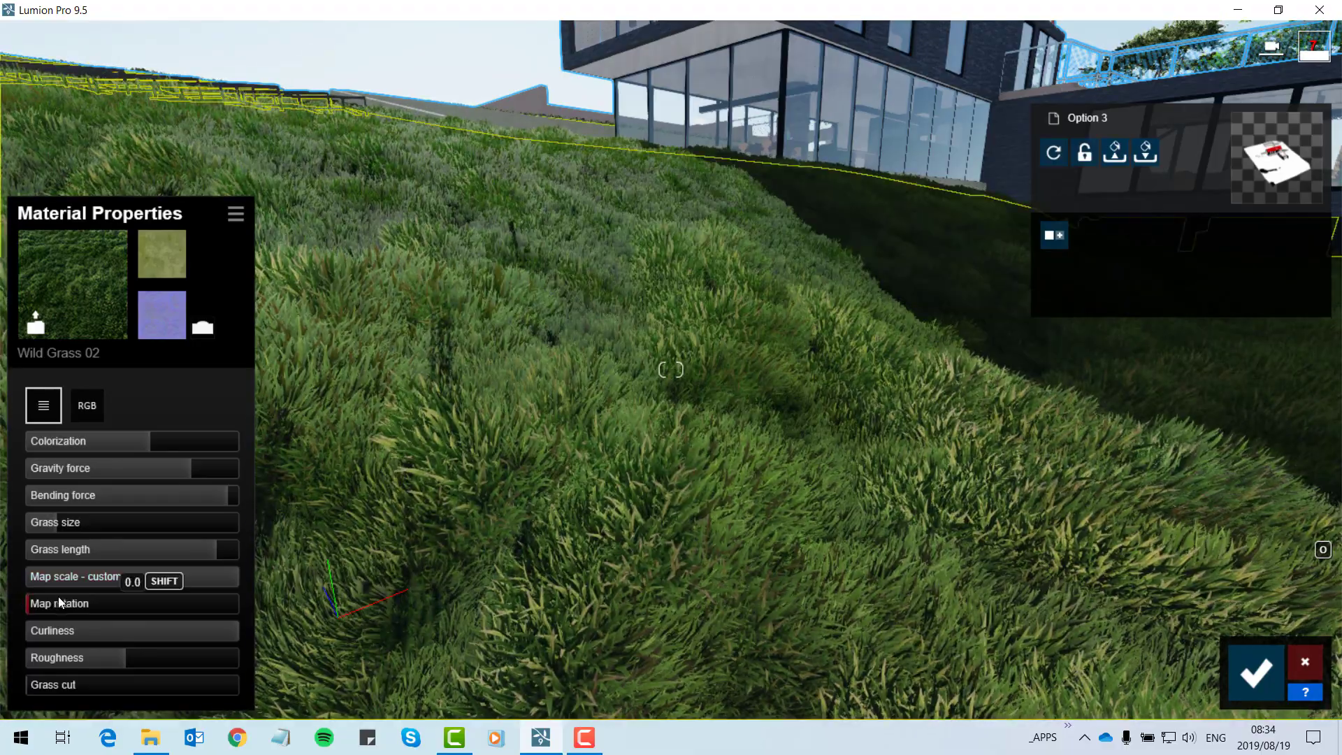
# Rotate the grass map to about a fifth of its range and set Curliness to 1.0, trying the minimum first
pyautogui.moveTo(57, 602); pyautogui.dragTo(74, 600)
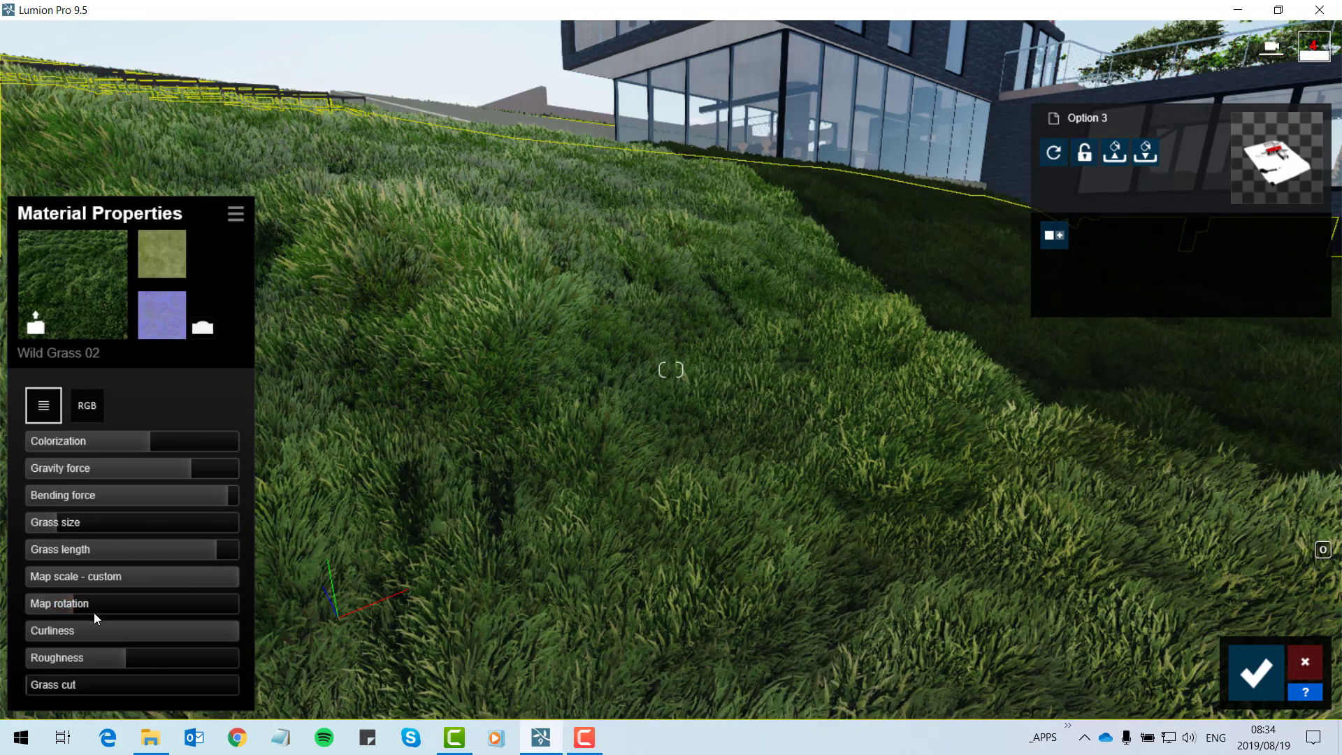
pyautogui.moveTo(237, 628); pyautogui.dragTo(14, 603)
pyautogui.moveTo(113, 607); pyautogui.dragTo(259, 622)
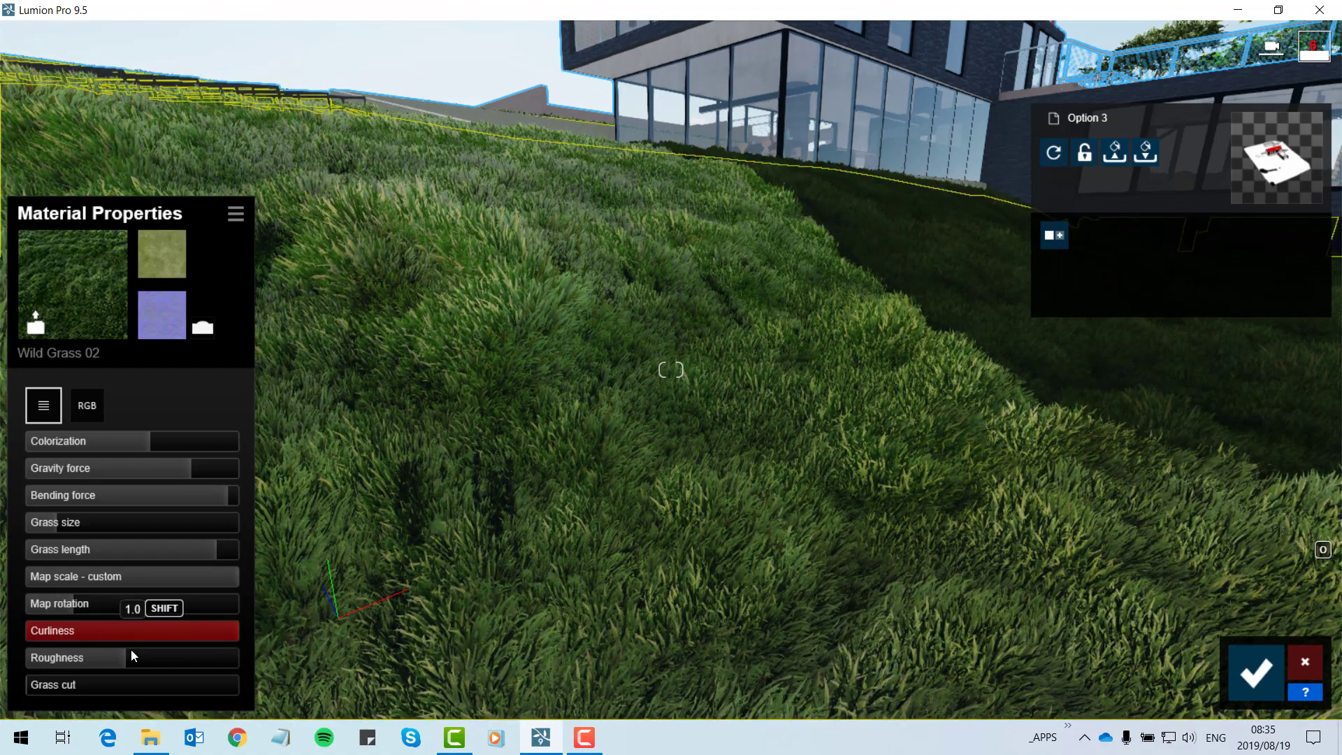
# Raise the grass roughness to slightly above half of its range and the grass cut to about three fifths
pyautogui.moveTo(128, 652)
pyautogui.mouseDown()
pyautogui.moveTo(28, 639)
pyautogui.moveTo(190, 643)
pyautogui.moveTo(94, 641)
pyautogui.moveTo(144, 647)
pyautogui.mouseUp()
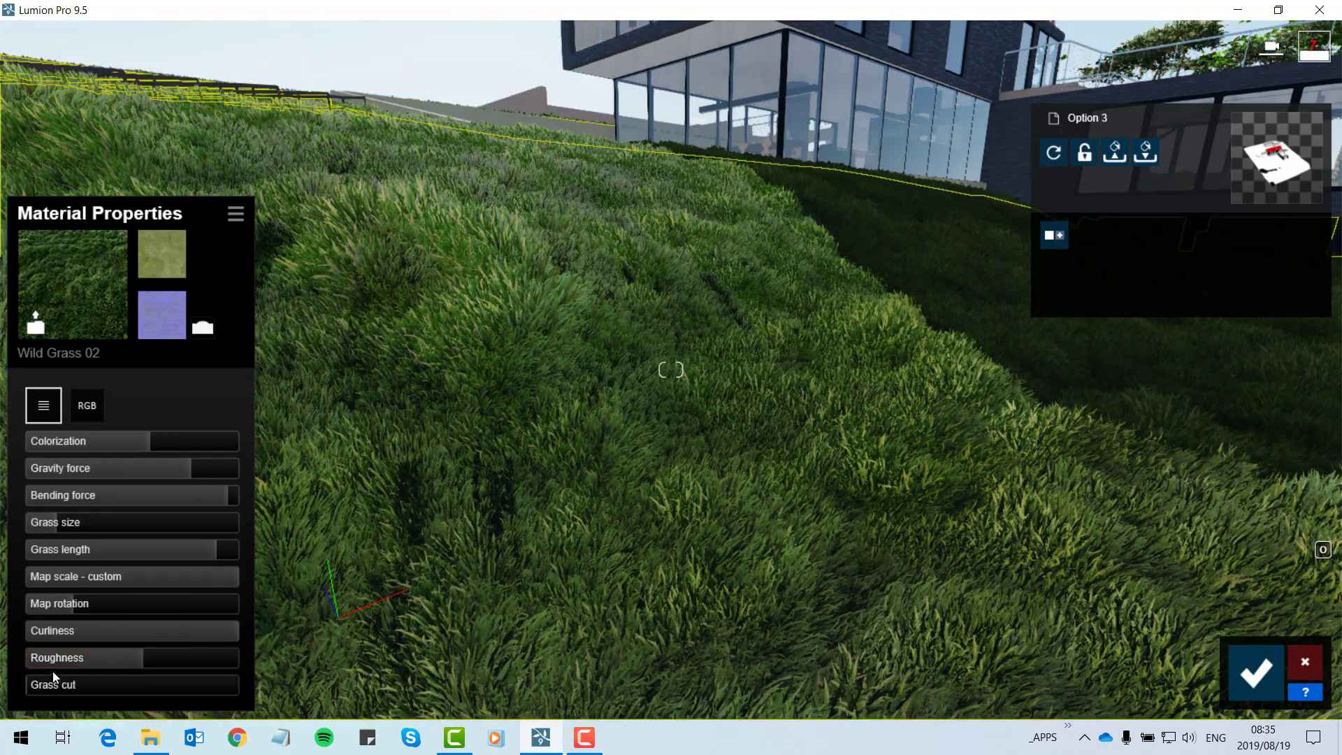
pyautogui.moveTo(50, 676); pyautogui.dragTo(119, 667)
pyautogui.moveTo(148, 672); pyautogui.dragTo(147, 671)
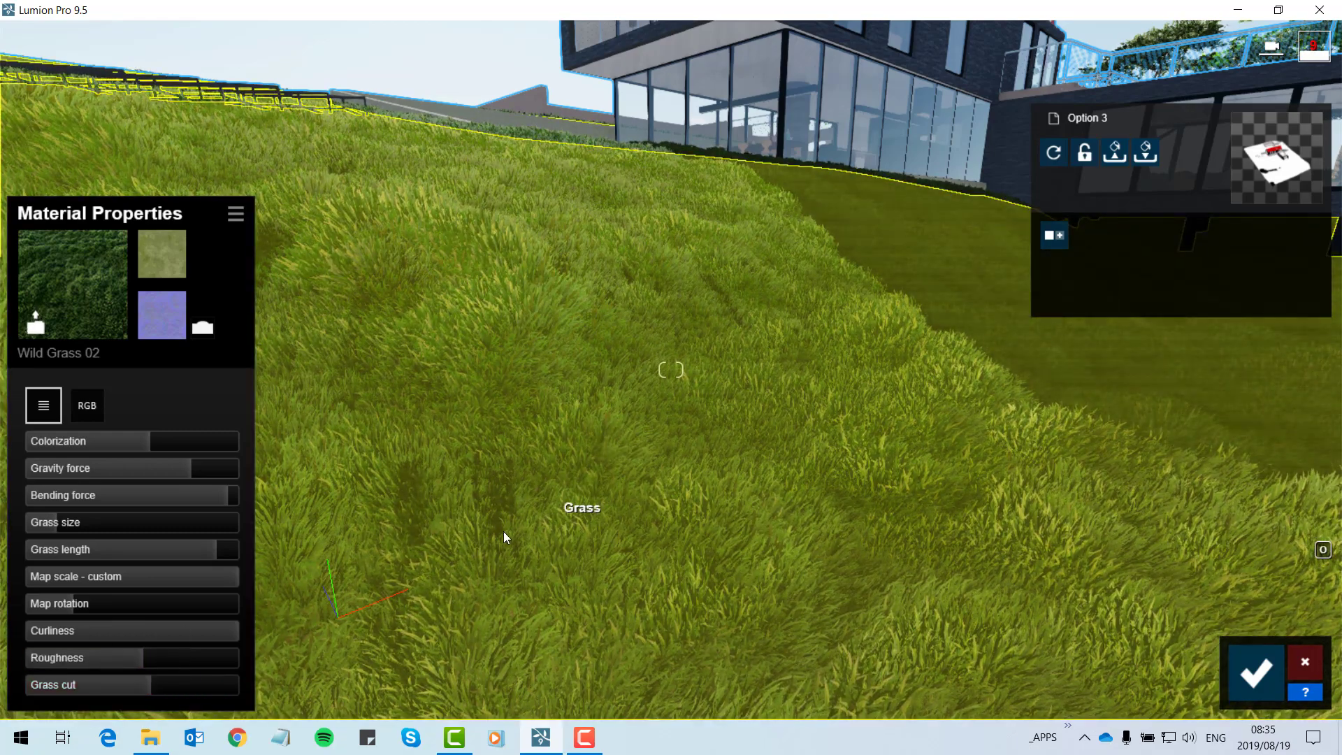
# Inspect the grass around the house from different angles and save the material changes
pyautogui.moveTo(535, 539); pyautogui.dragTo(962, 470, button='right')
pyautogui.moveTo(643, 482); pyautogui.dragTo(217, 490, button='right')
pyautogui.moveTo(518, 478); pyautogui.dragTo(487, 536, button='right')
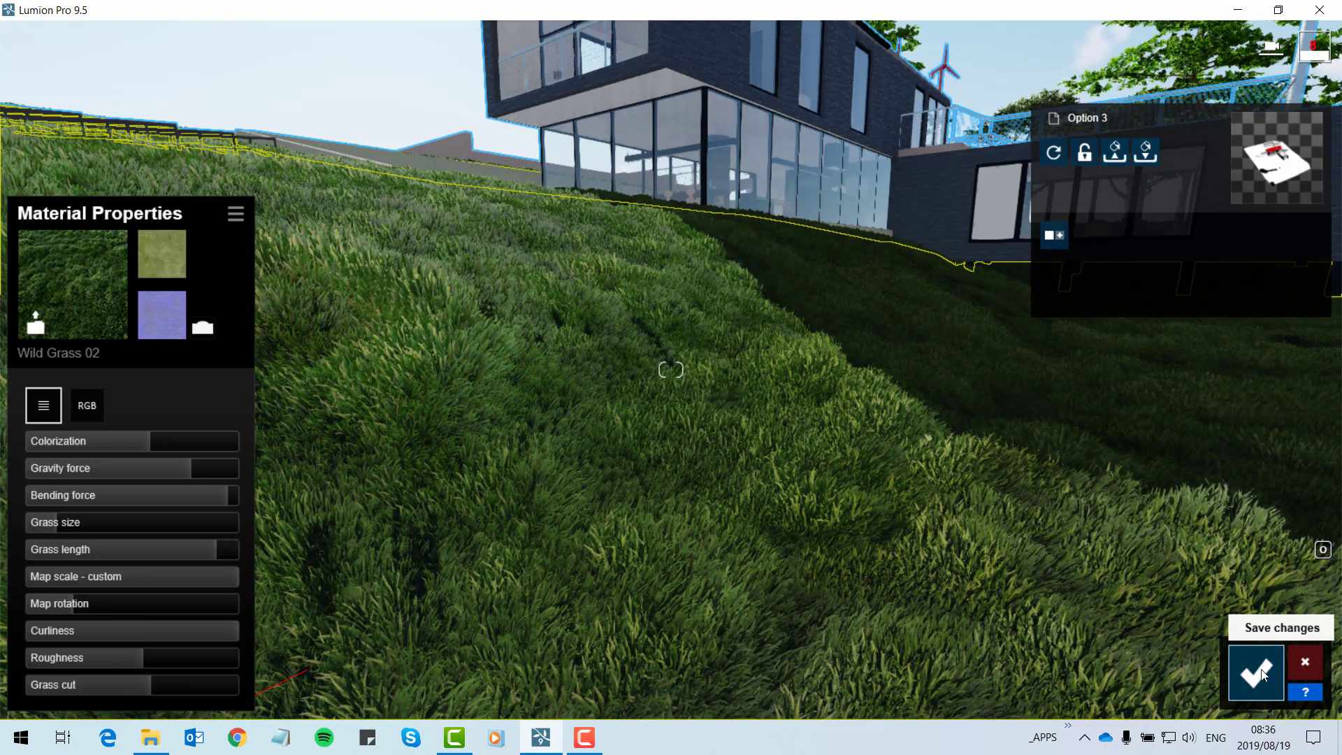
pyautogui.click(1259, 672)
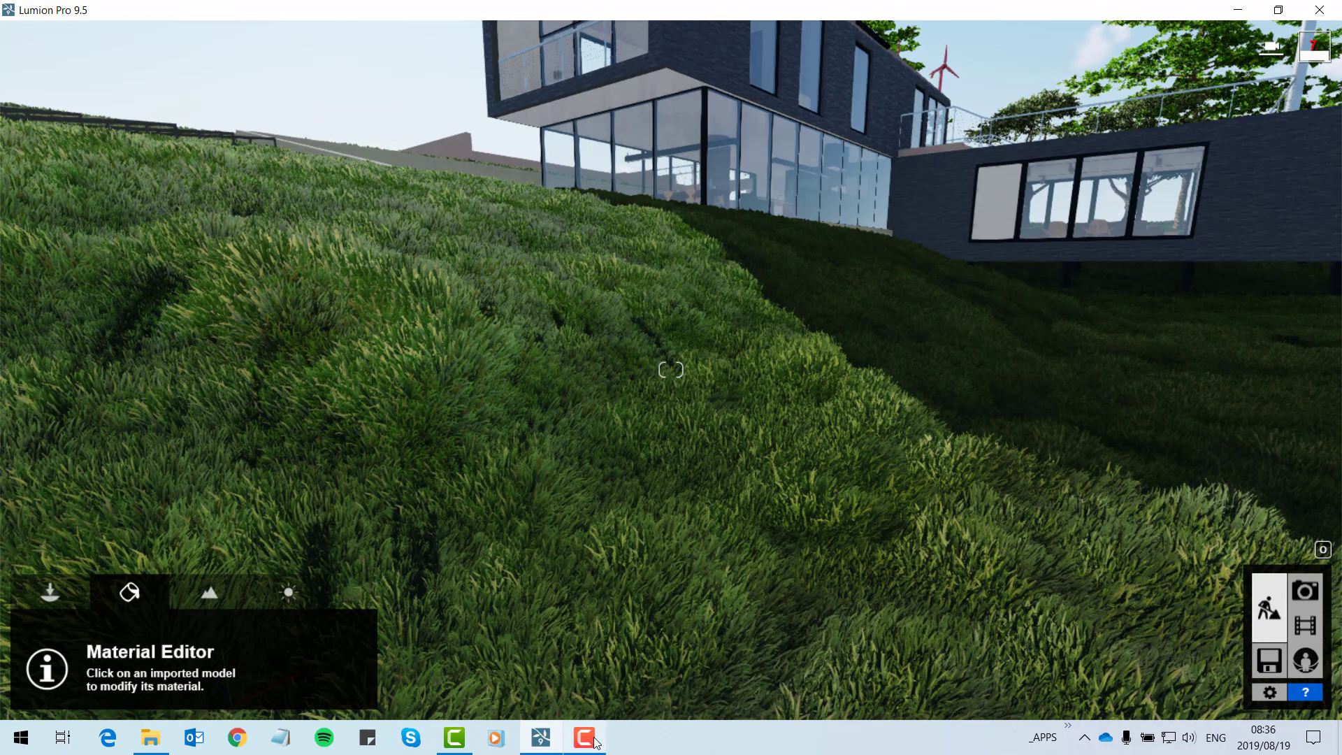
pyautogui.click(594, 740)
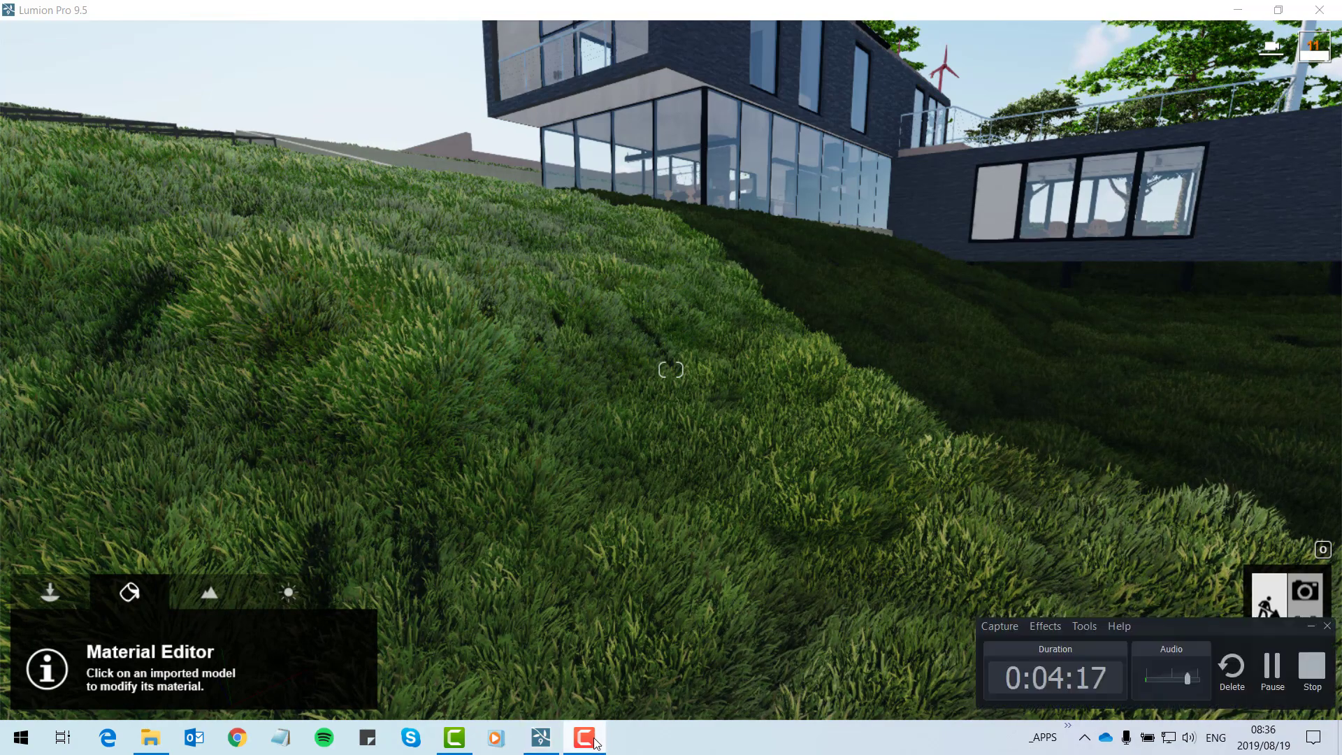